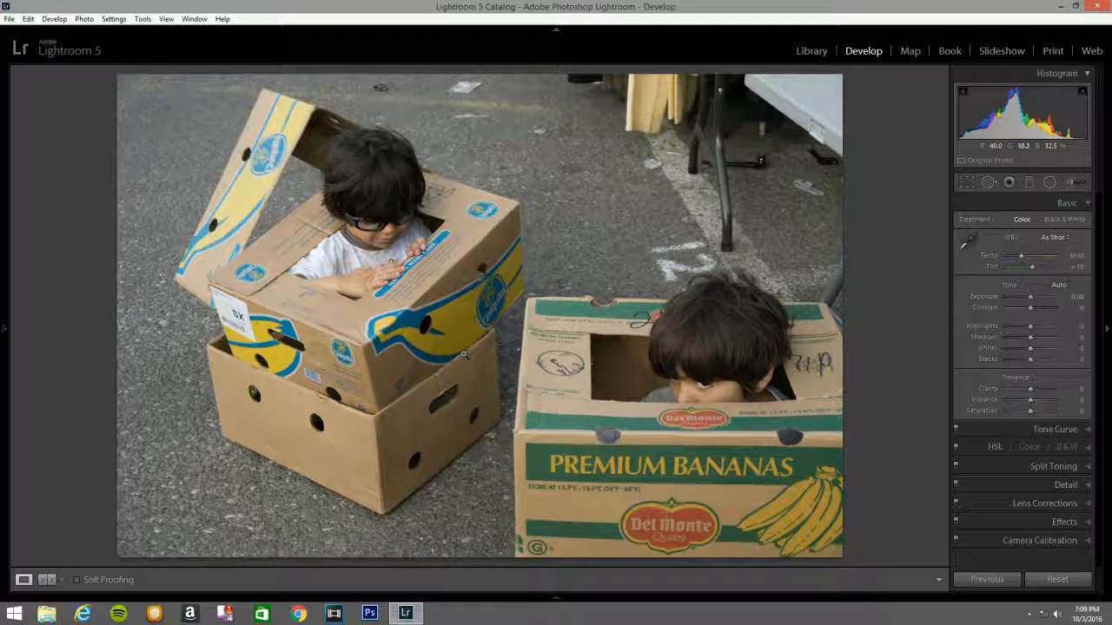
Step: Enable profile corrections and chromatic aberration removal in Lens Corrections, and apply the Auto Upright correction to the photo
click(1052, 238)
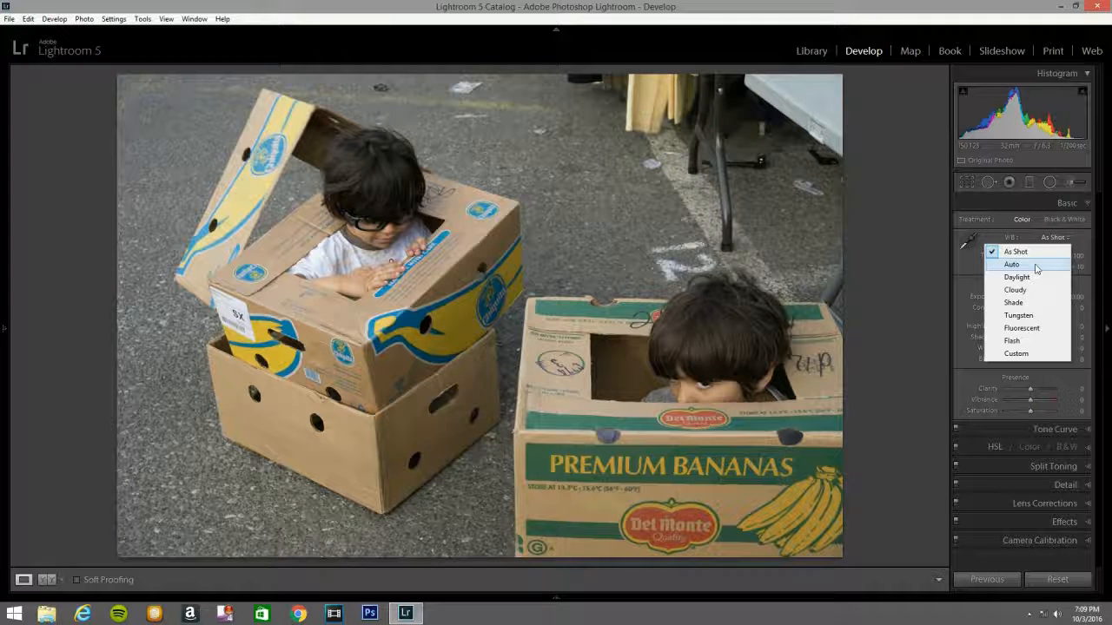
click(1059, 580)
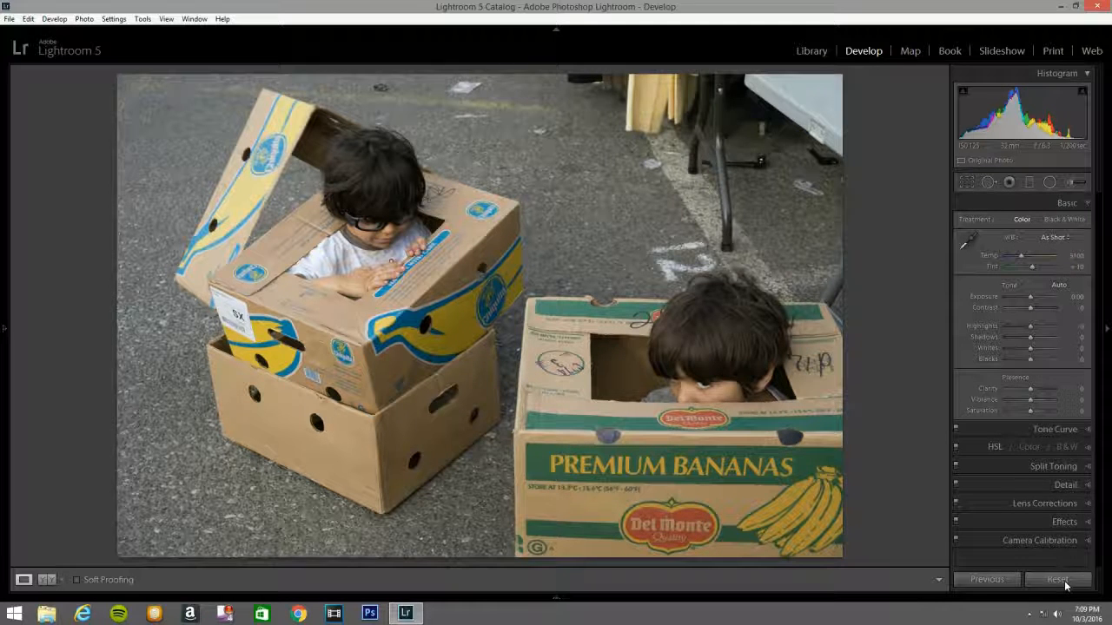
click(1034, 504)
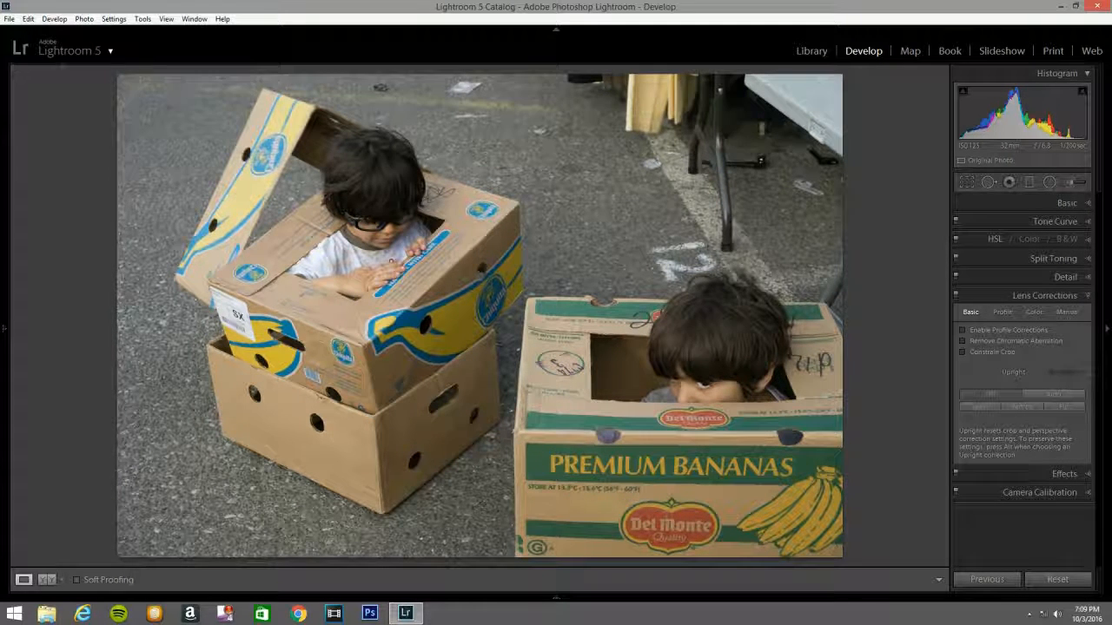
click(962, 330)
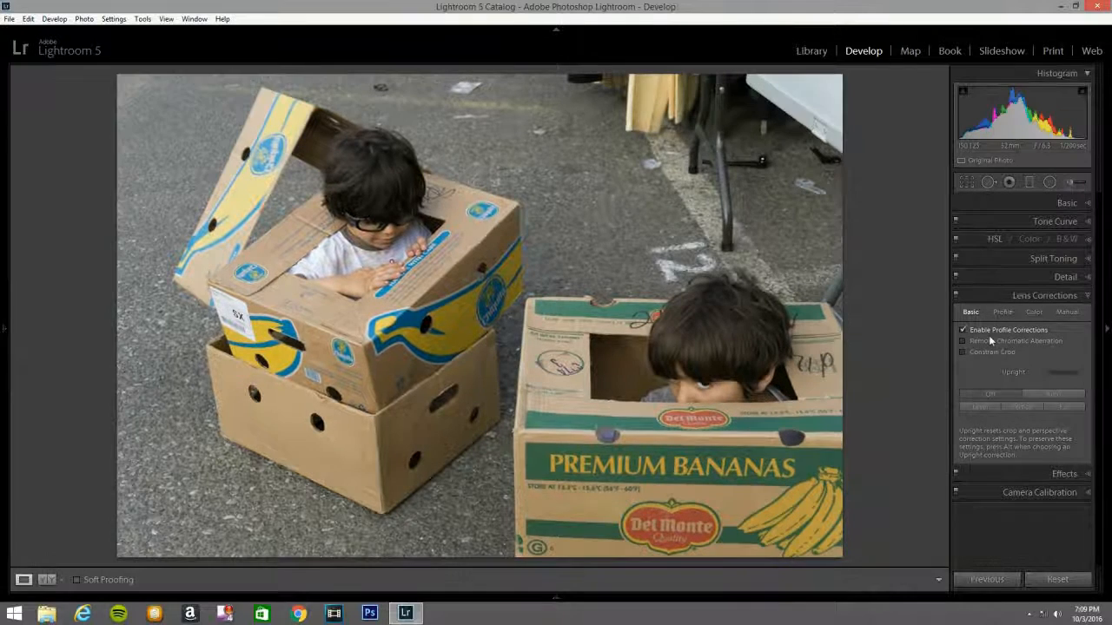
click(980, 341)
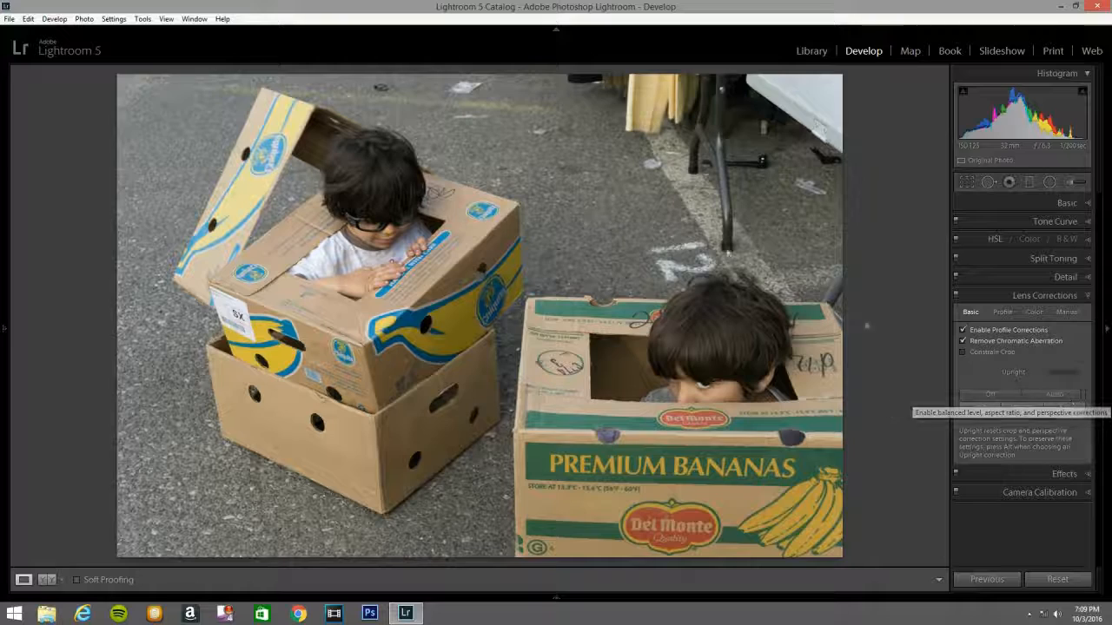
click(1055, 395)
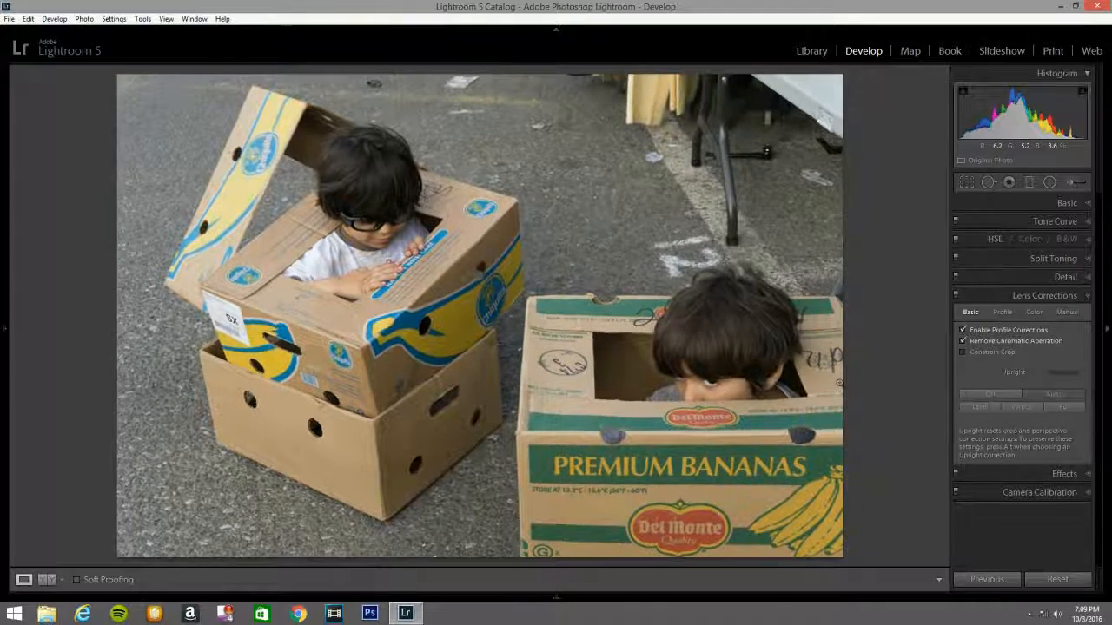
Step: Set the photo's white balance to Auto in the Basic adjustments
click(1081, 205)
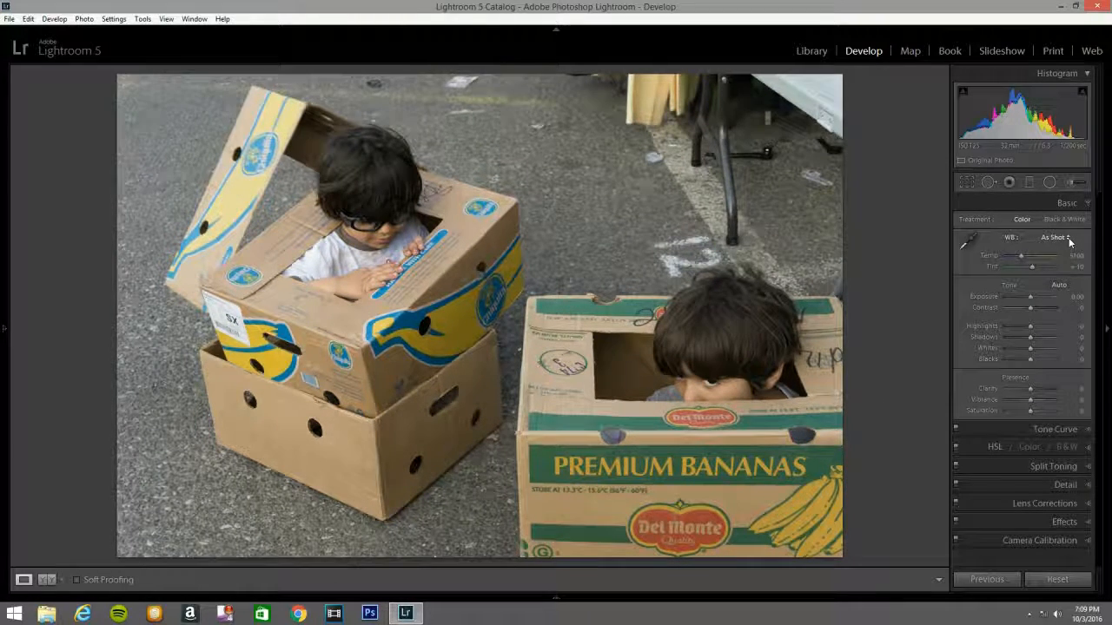
click(1063, 238)
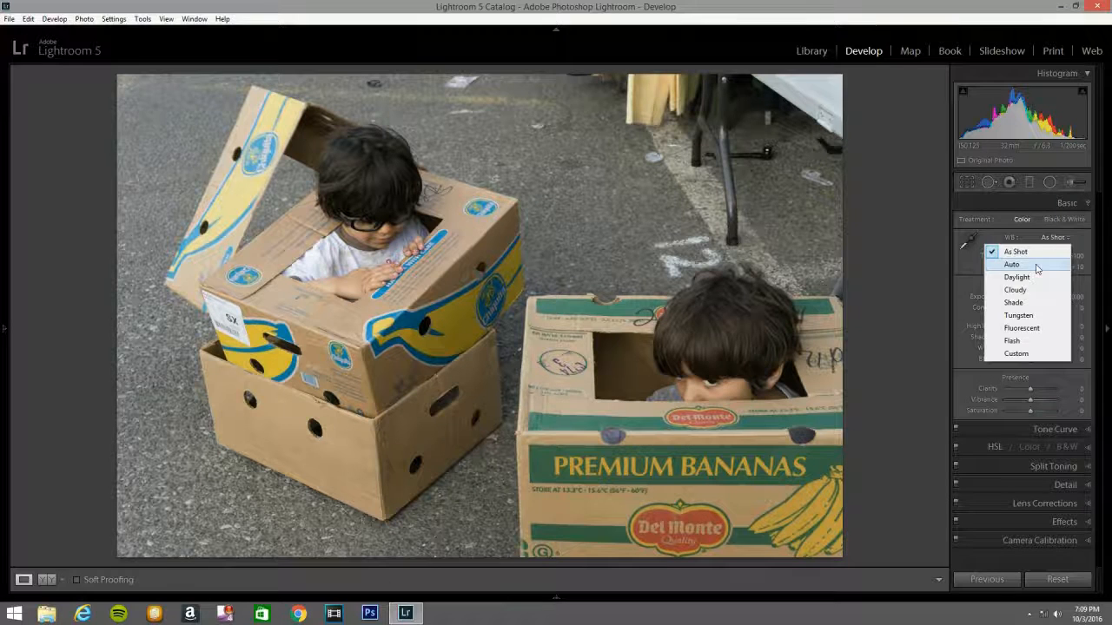
click(1036, 266)
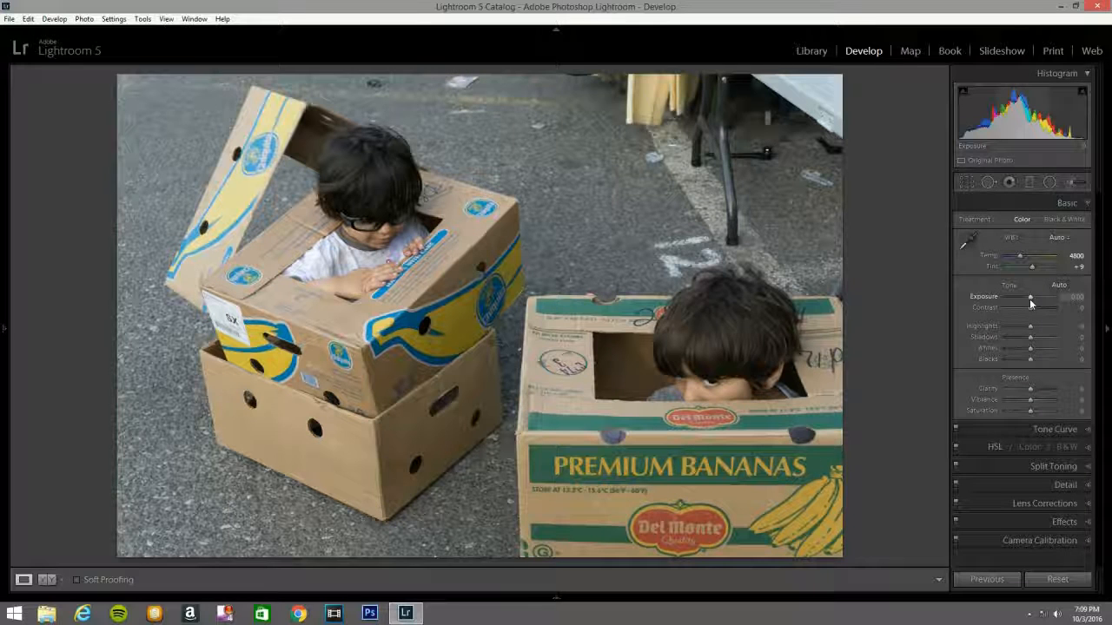
Step: Set Exposure to -0.24, Contrast +55, Highlights -93, Shadows +81, Whites +33, Blacks -81, Clarity +21 and Saturation -10
drag(1030, 299, 1046, 314)
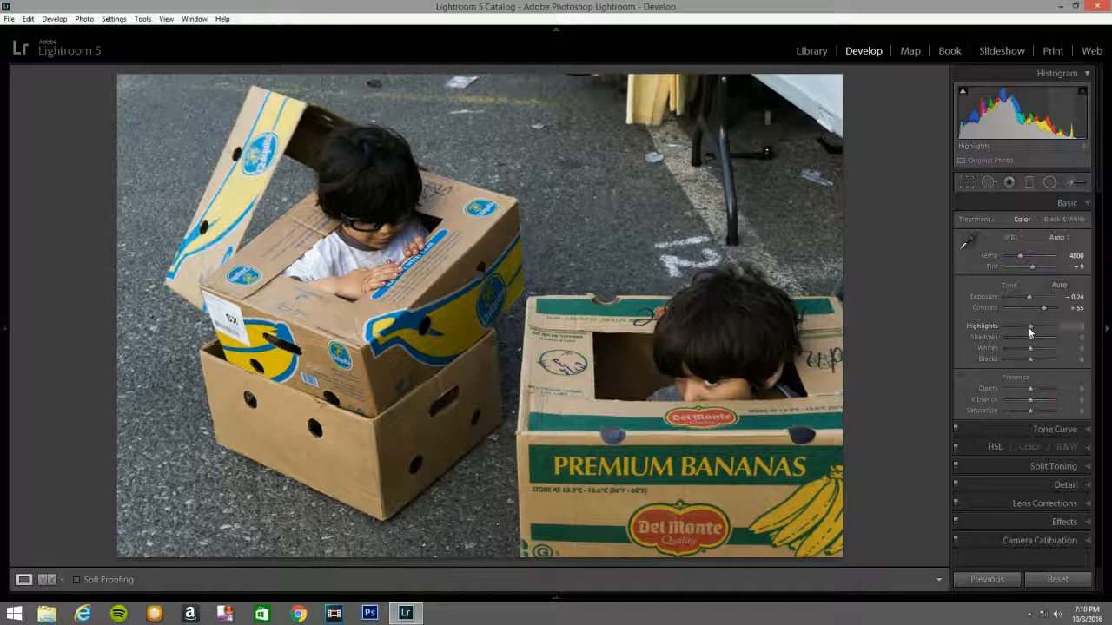
drag(1030, 331, 1008, 330)
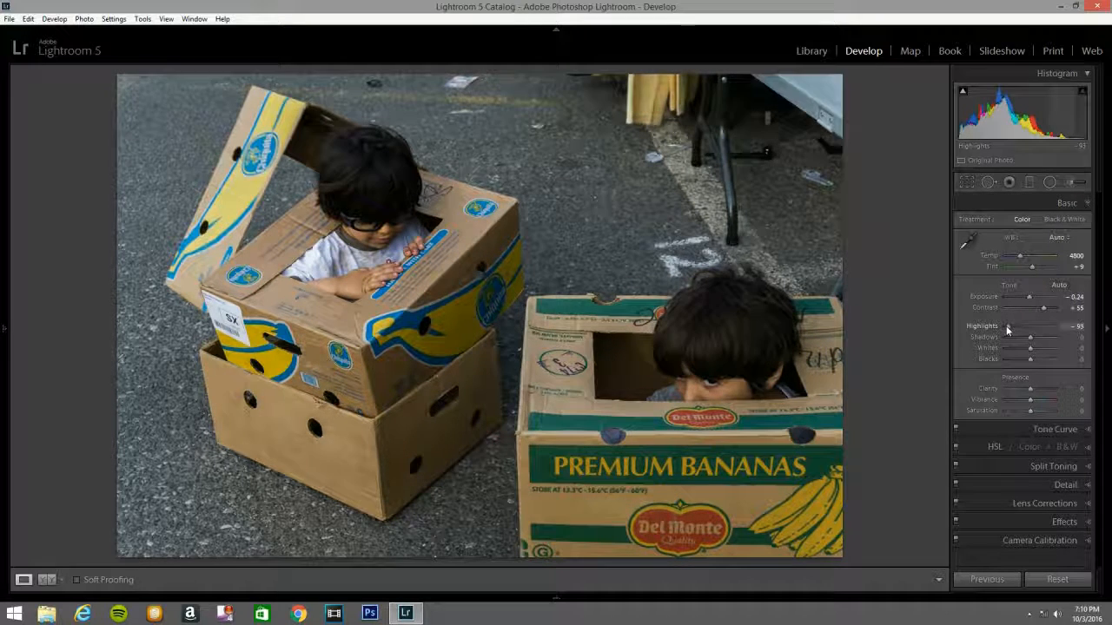
drag(1031, 340, 1051, 343)
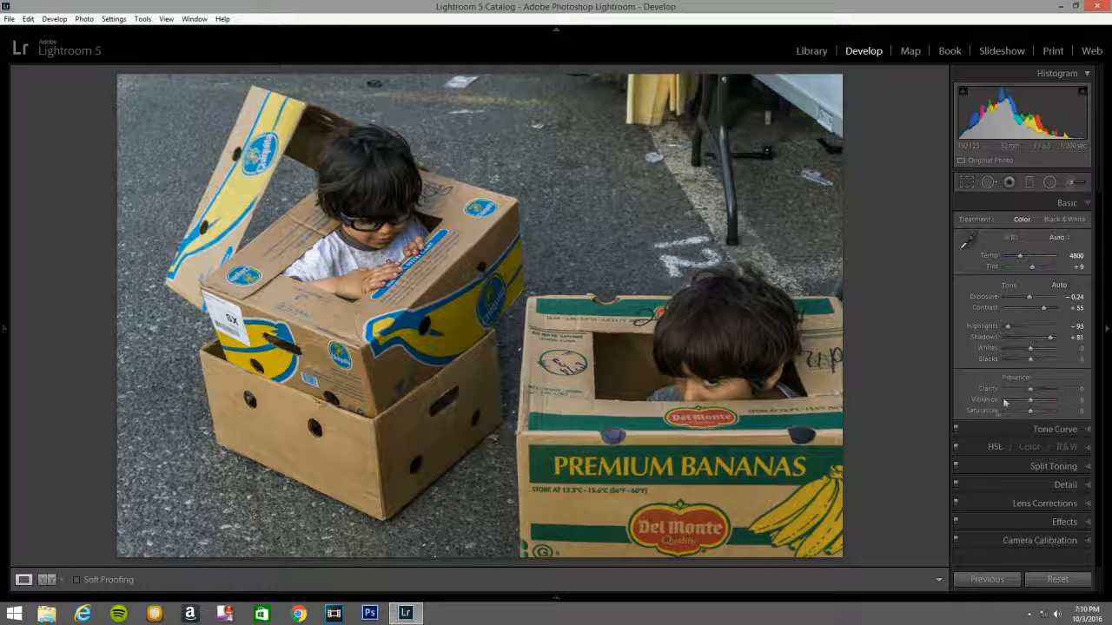
drag(1031, 351, 1029, 415)
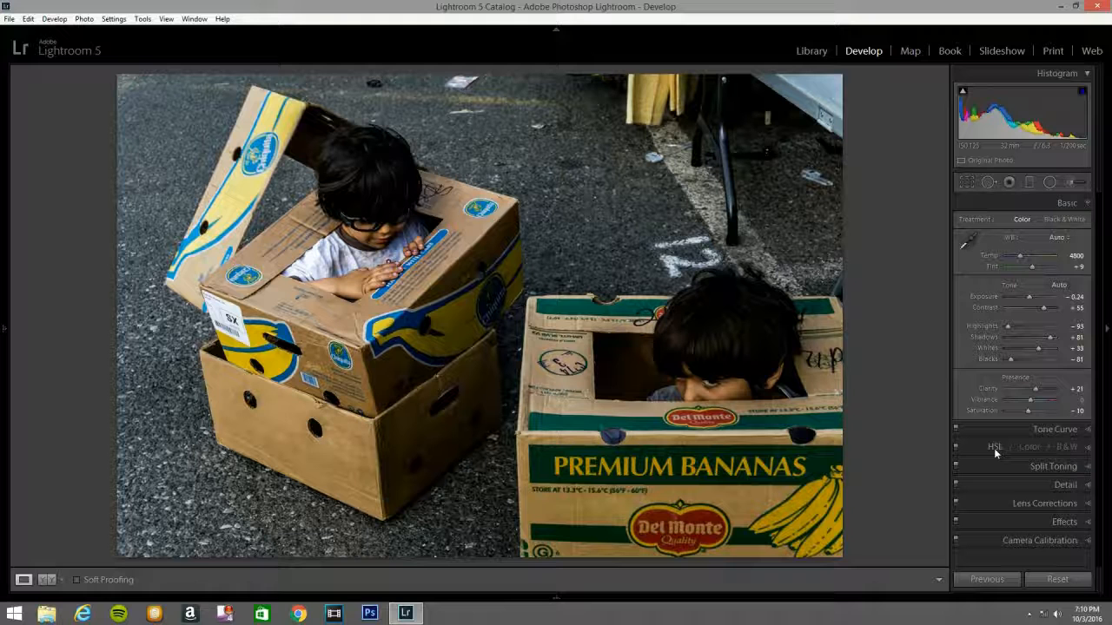
Step: Reduce the HSL saturation of orange, yellow, green, aqua, blue and purple to -62, and lower magenta to match
click(1084, 448)
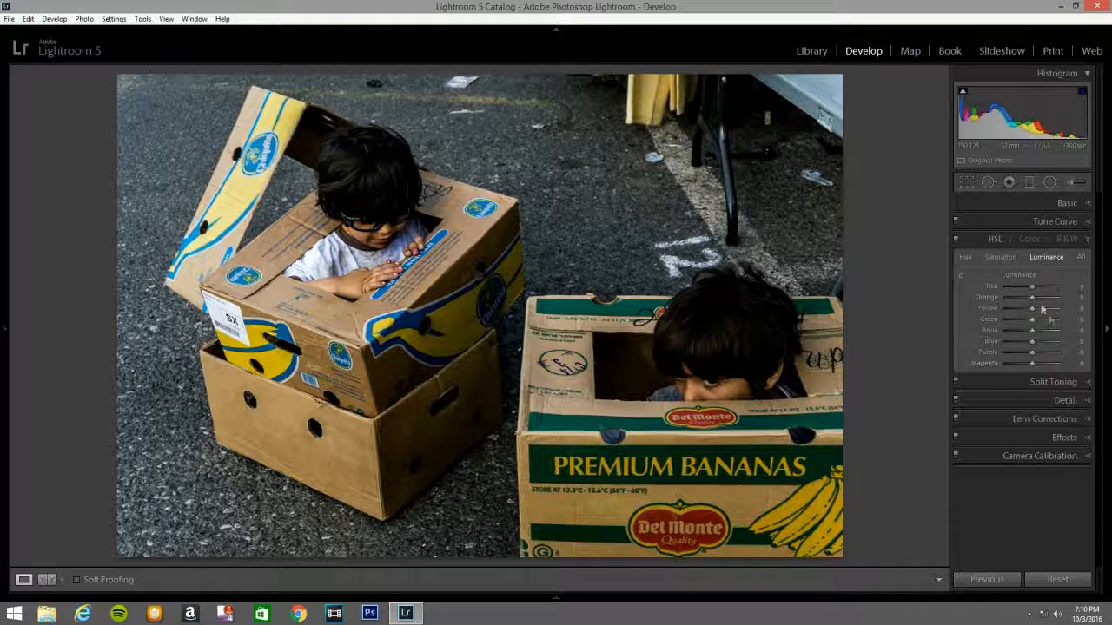
click(1000, 257)
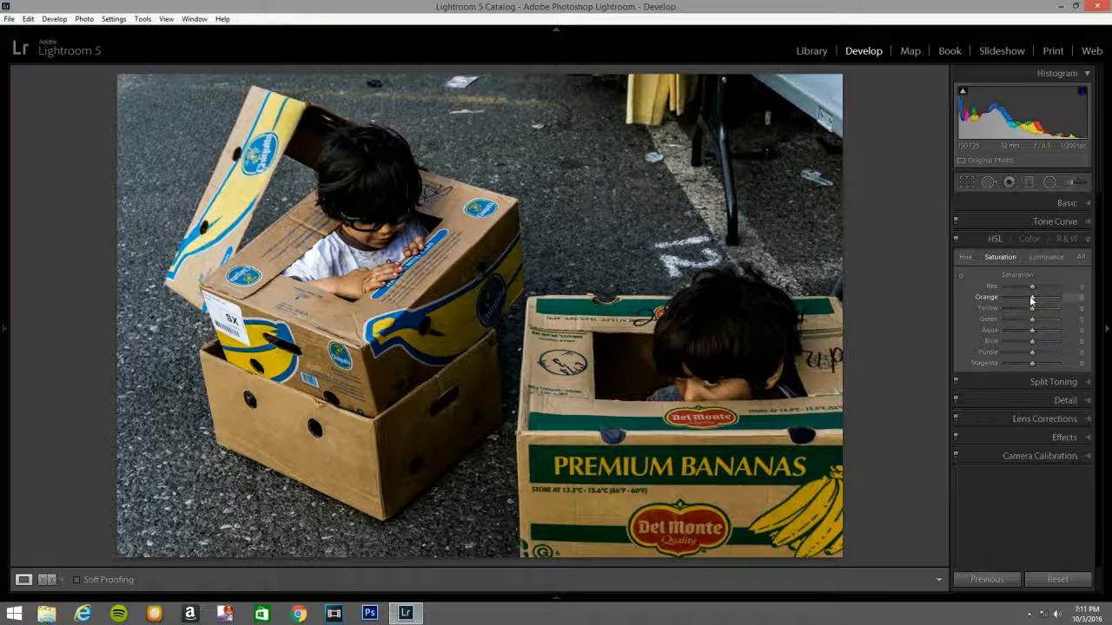
drag(1032, 300, 1017, 299)
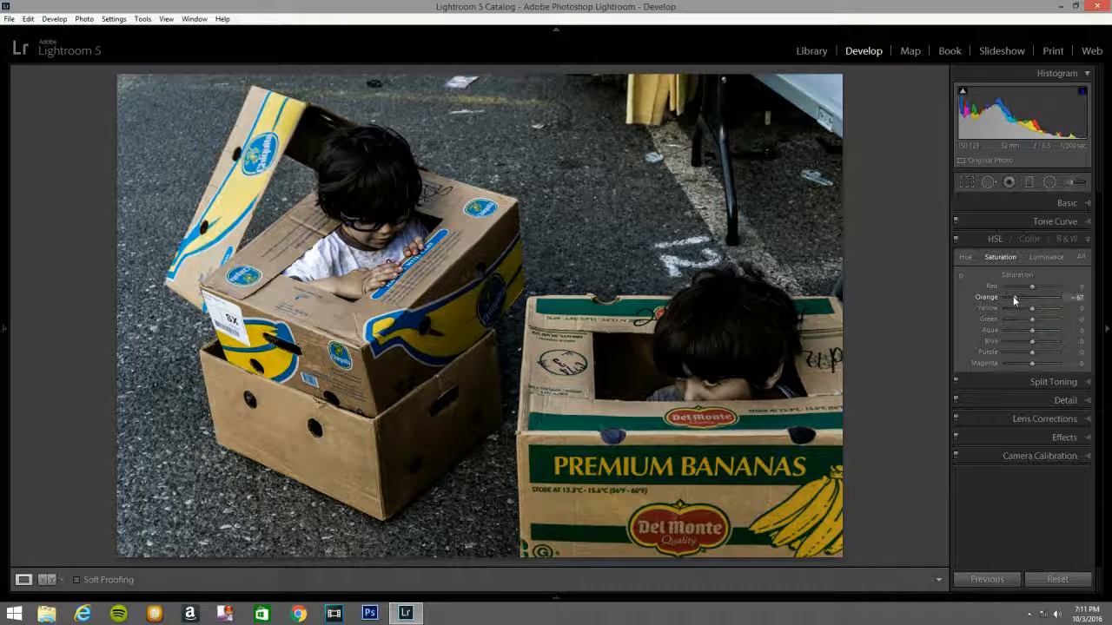
drag(1014, 298, 1012, 296)
drag(1031, 314, 1018, 358)
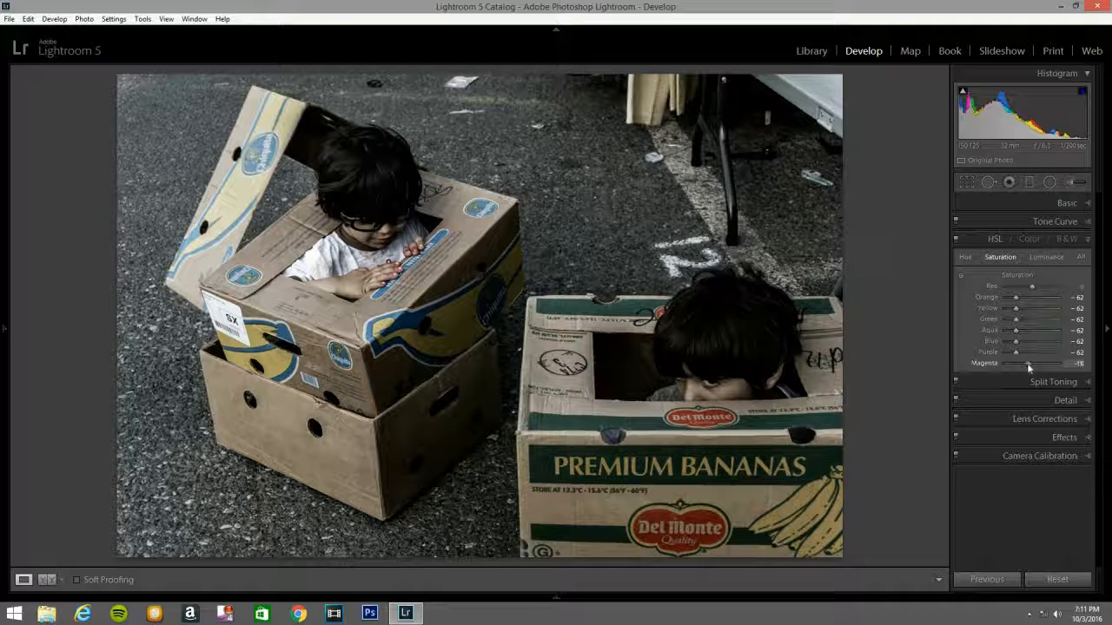
drag(1026, 366, 1015, 362)
Step: Apply the warm preset swatch to the Split Toning highlights, with hue 37 and saturation 22
click(1086, 384)
click(1055, 278)
click(959, 261)
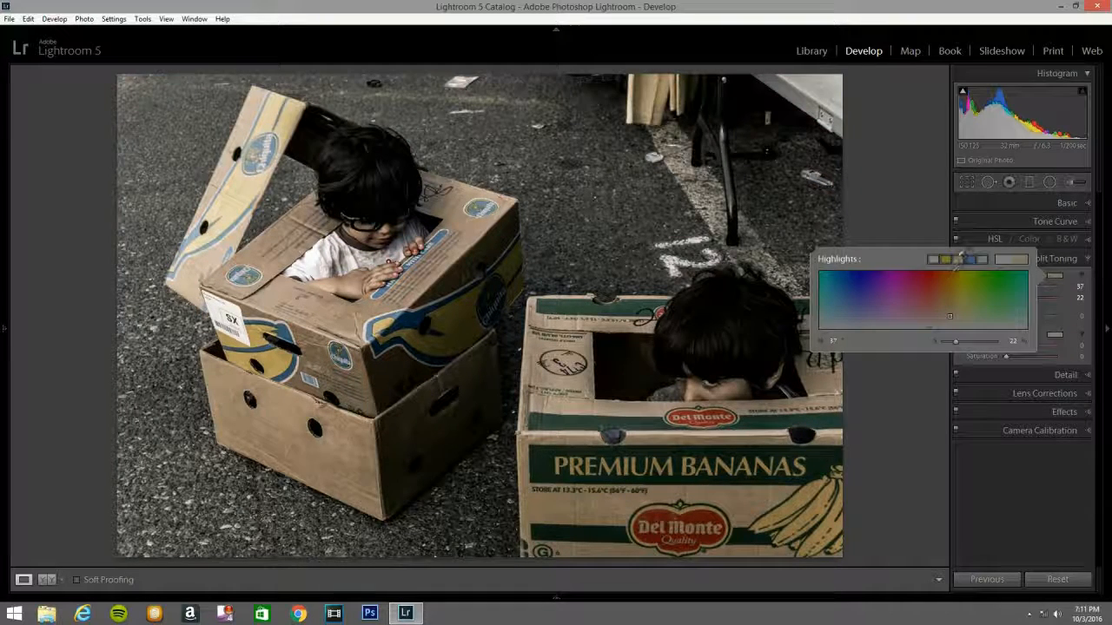
click(810, 251)
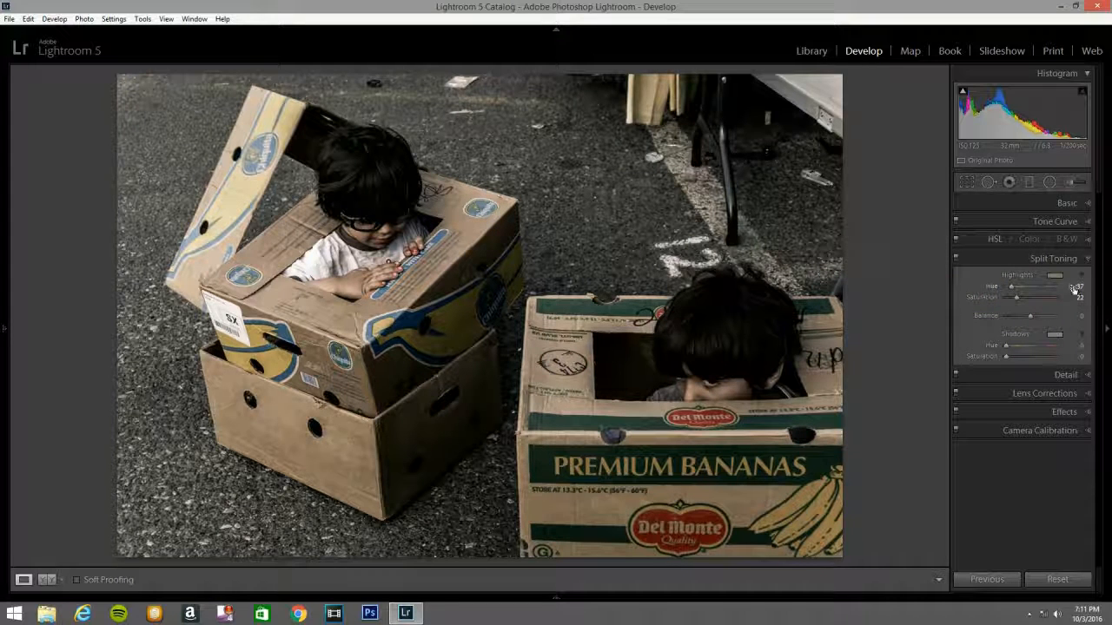
Step: Tone the shadows blue with hue 215 and saturation 18, and set the Split Toning balance to +17
click(1055, 337)
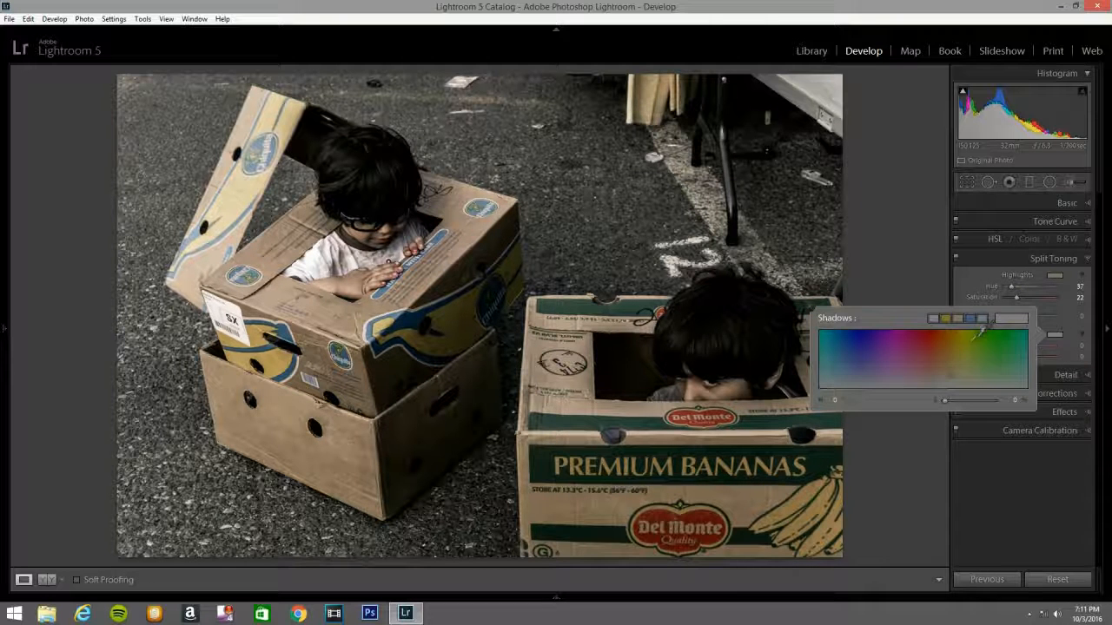
click(985, 319)
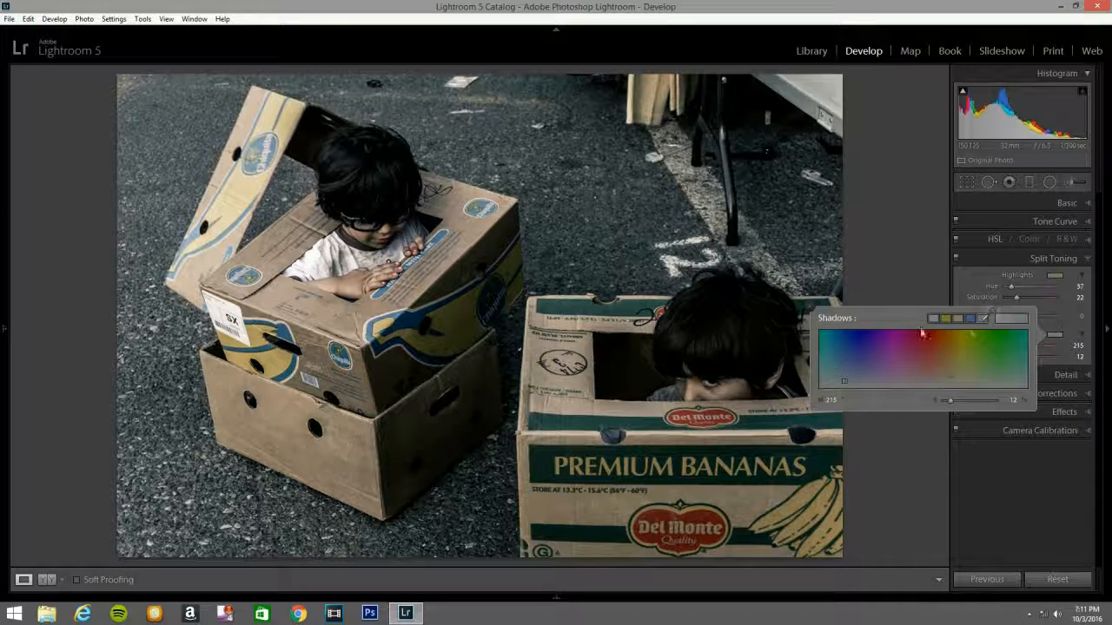
click(808, 302)
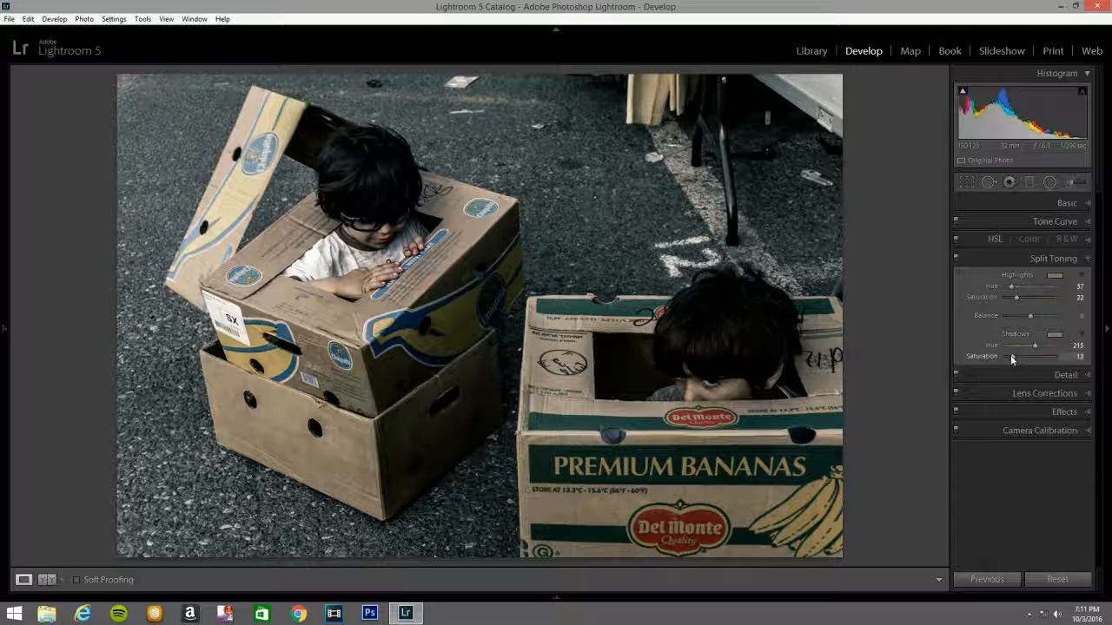
drag(1012, 360, 1015, 358)
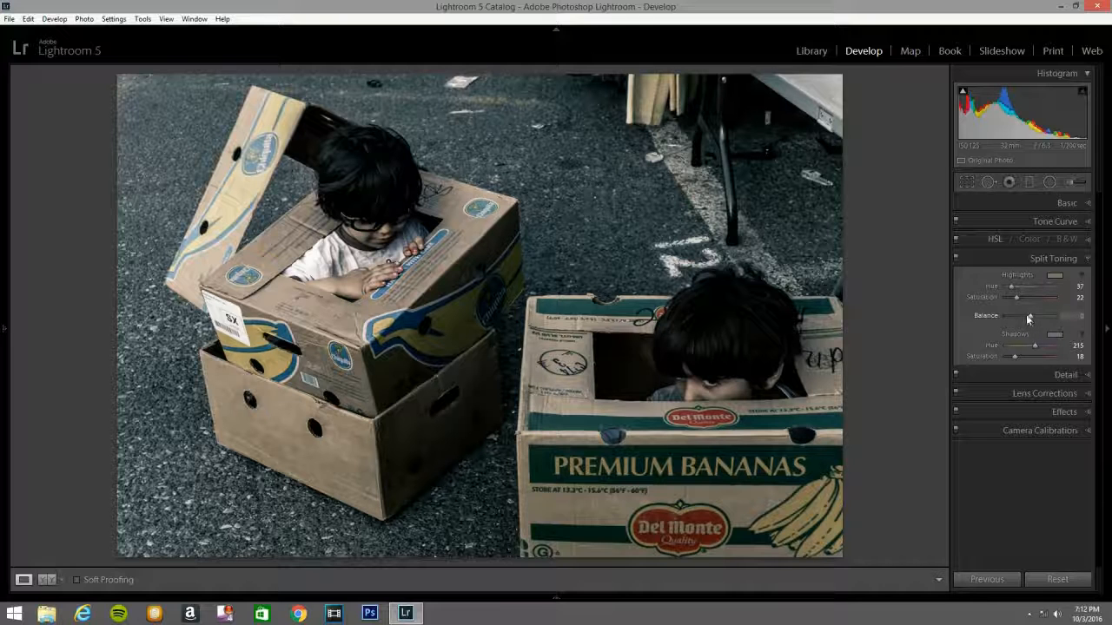
drag(1028, 320, 1031, 319)
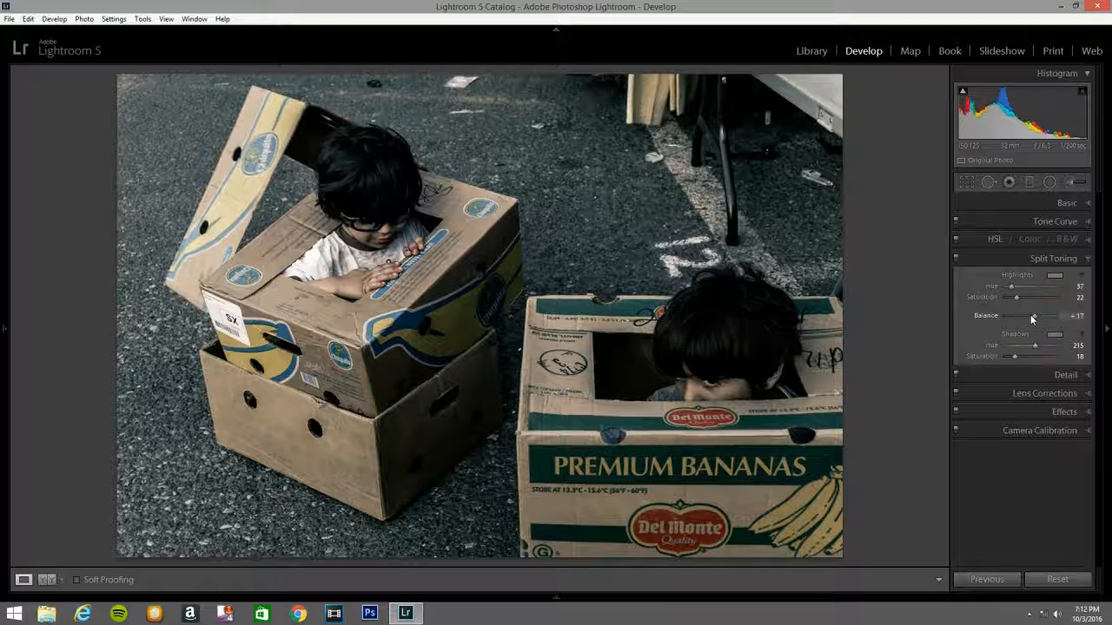
Step: Sharpen the photo with Amount 50, Radius 0.8, Detail 30 and Masking 35
click(1085, 376)
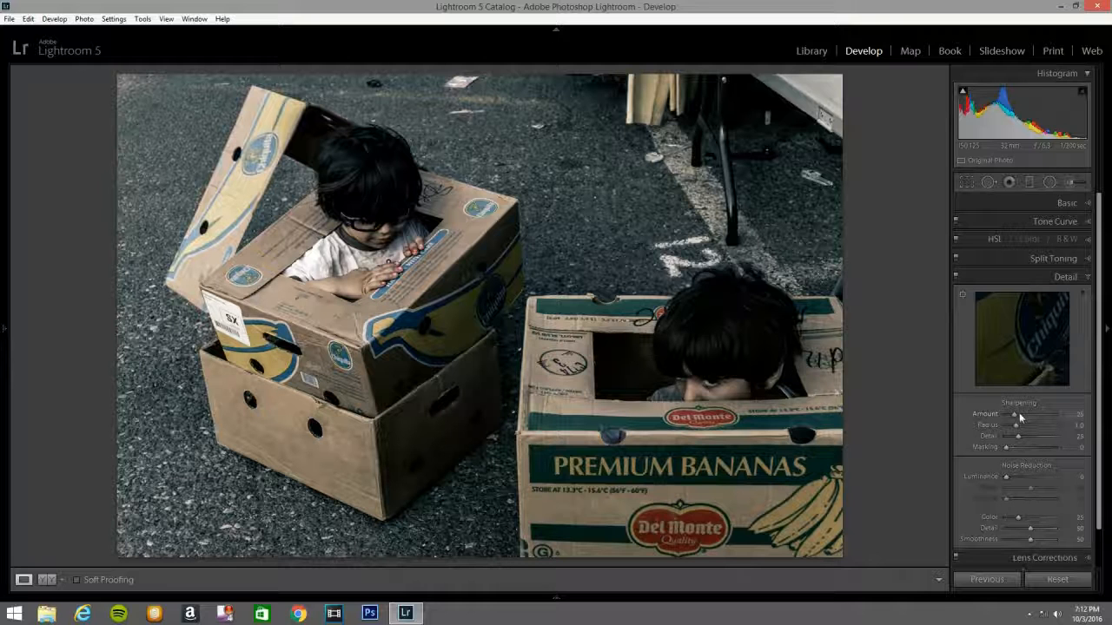
click(1020, 416)
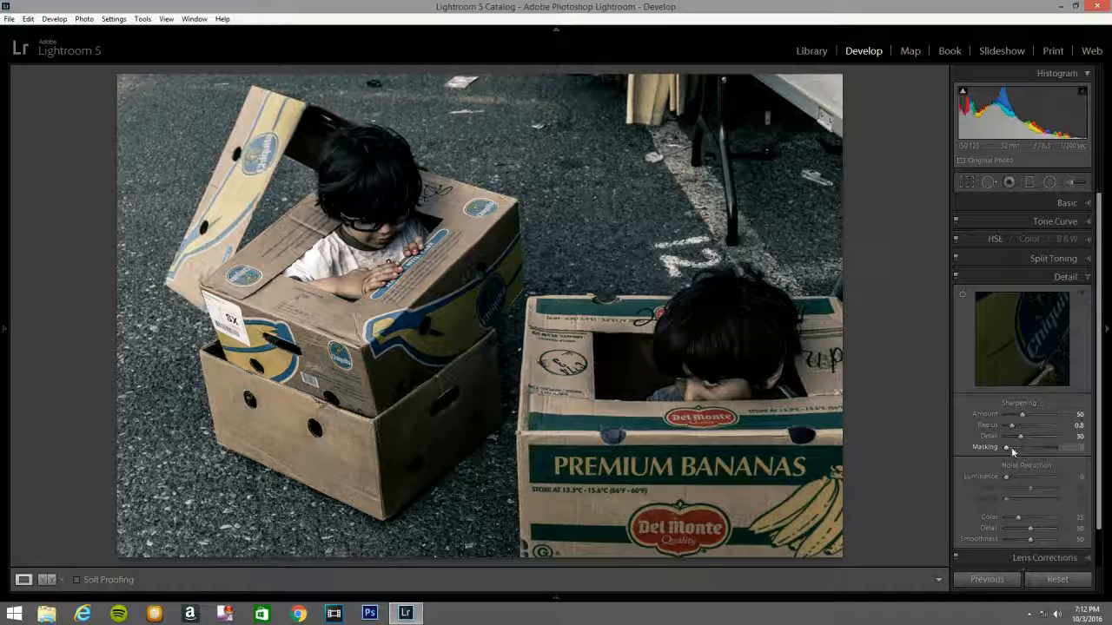
drag(1006, 449, 1022, 448)
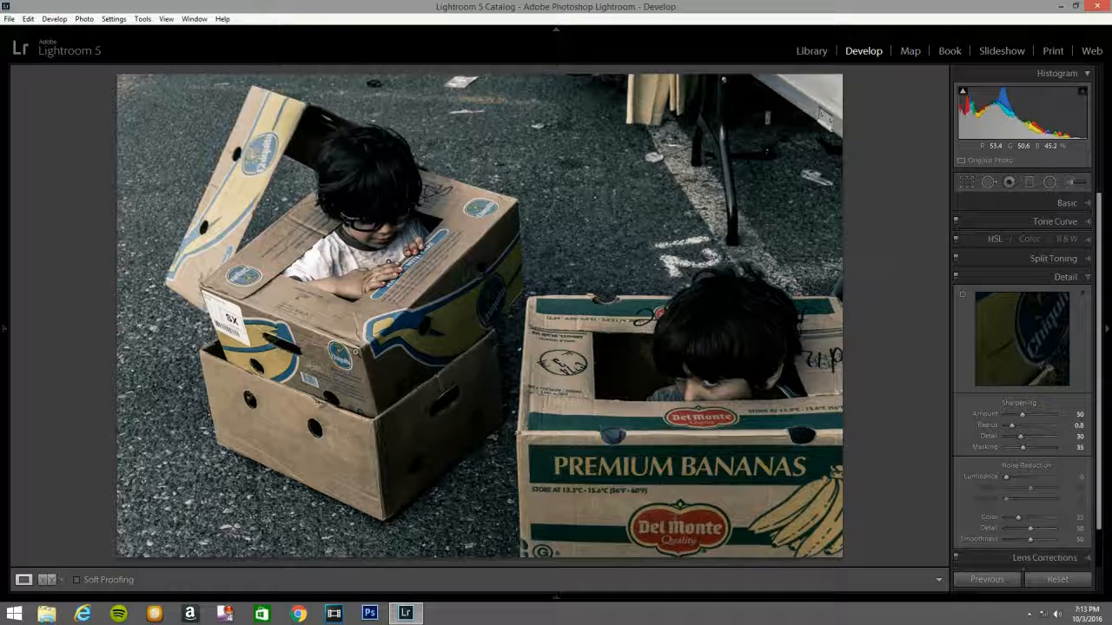
Step: Examine the sharpened detail of the boxes and pavement up close, and return to the full photo
click(346, 349)
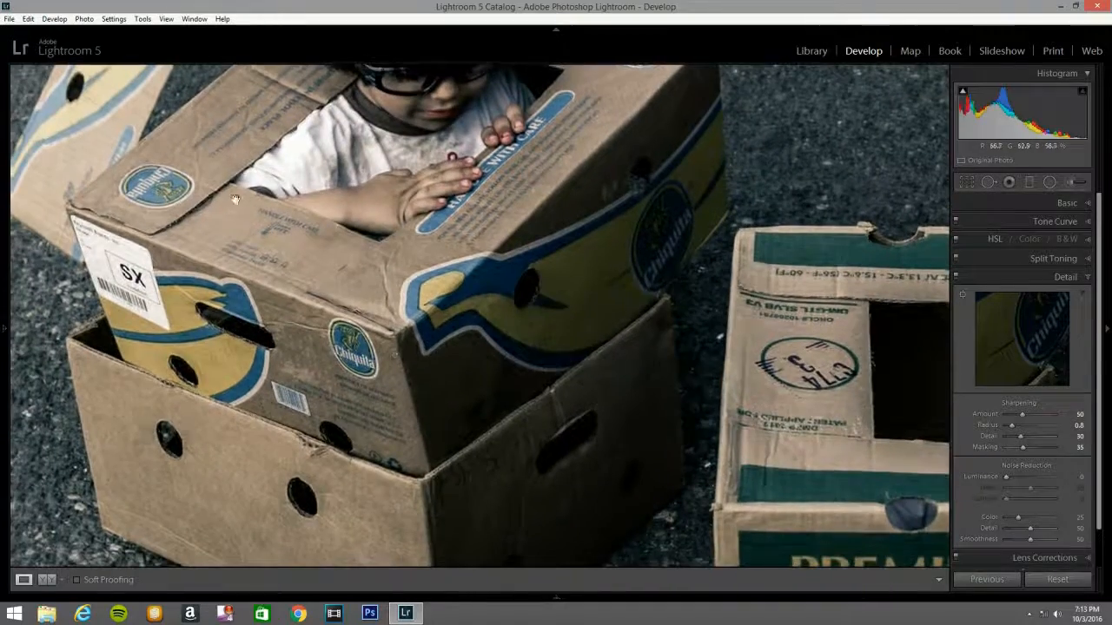
drag(234, 200, 335, 272)
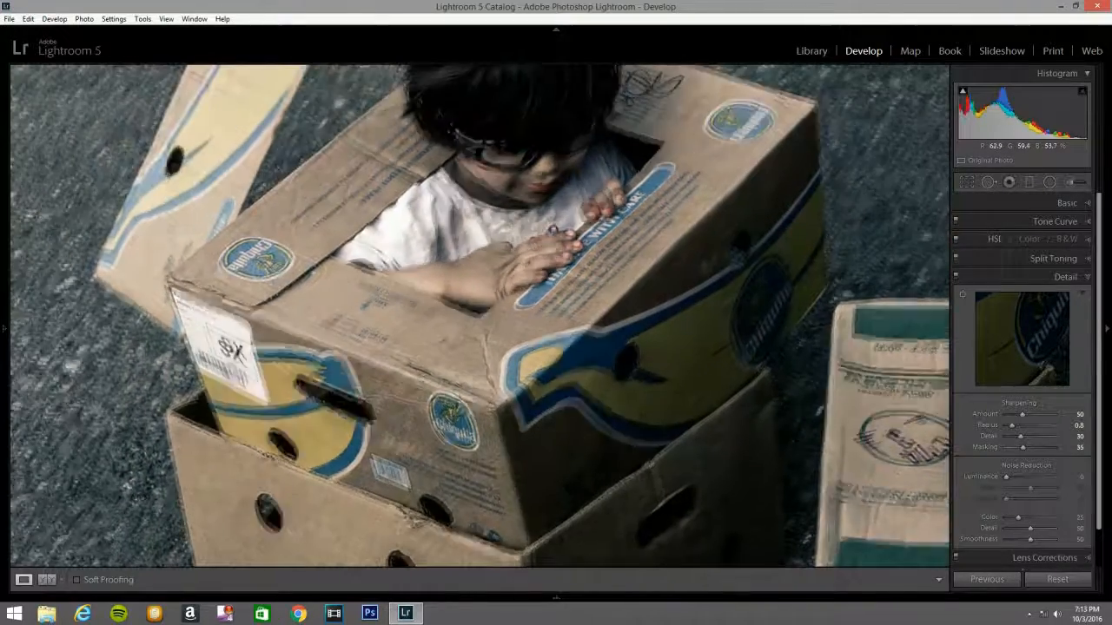
drag(392, 525, 417, 399)
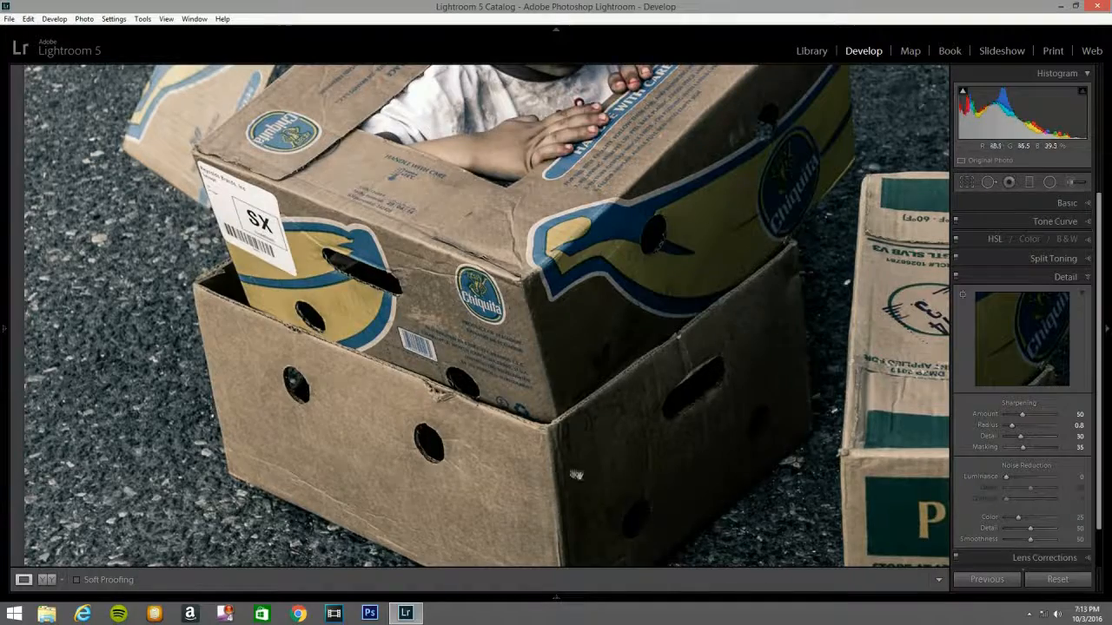
drag(577, 475, 532, 284)
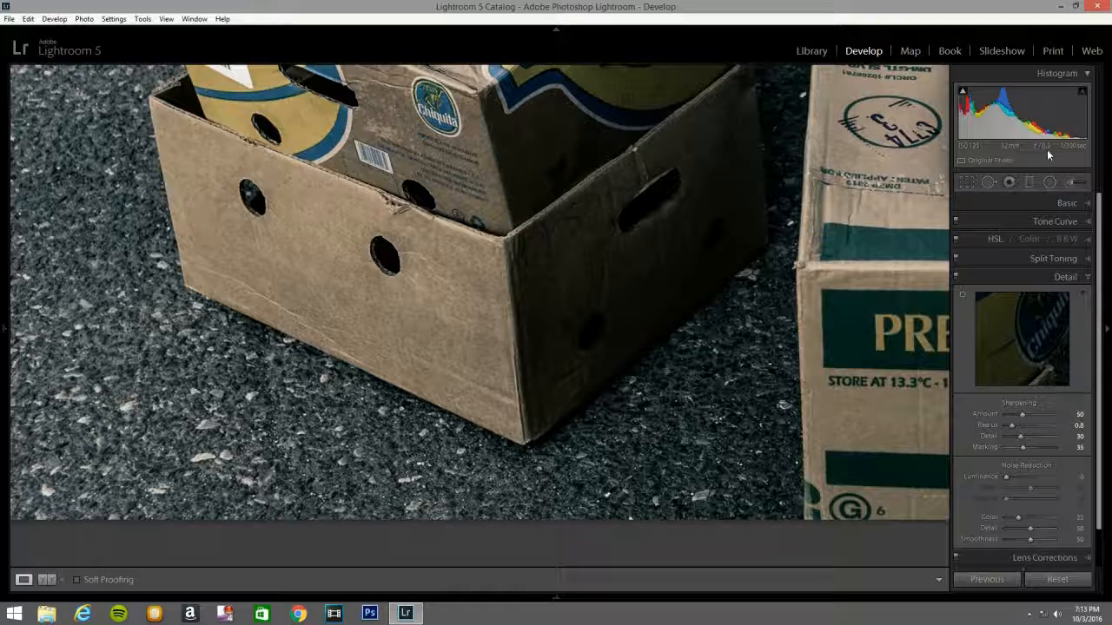
drag(629, 294, 446, 380)
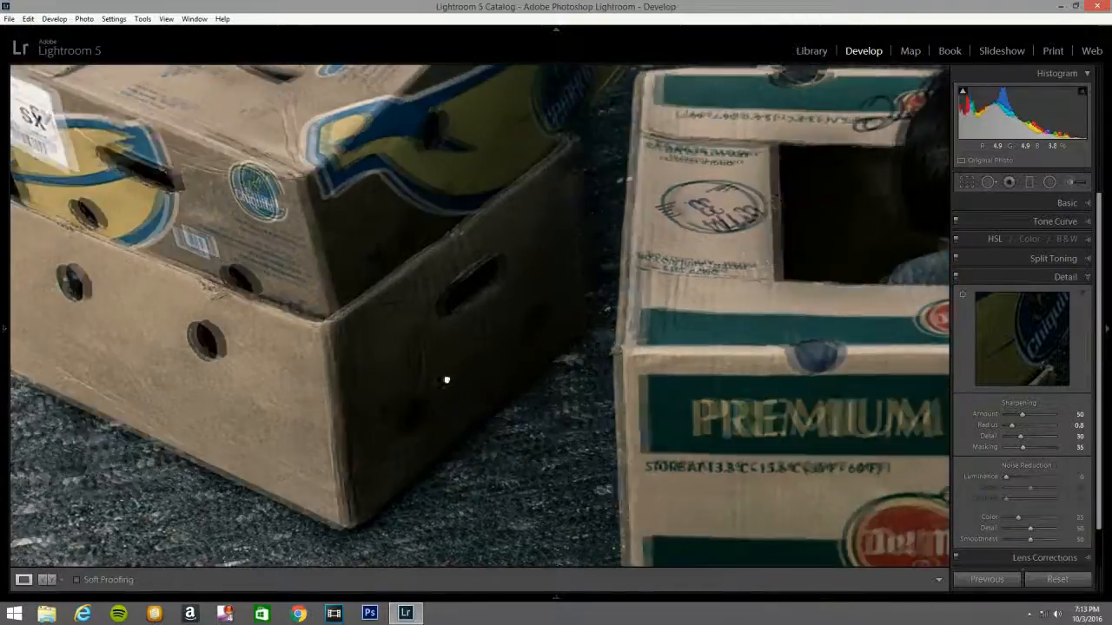
drag(592, 298, 519, 410)
click(510, 376)
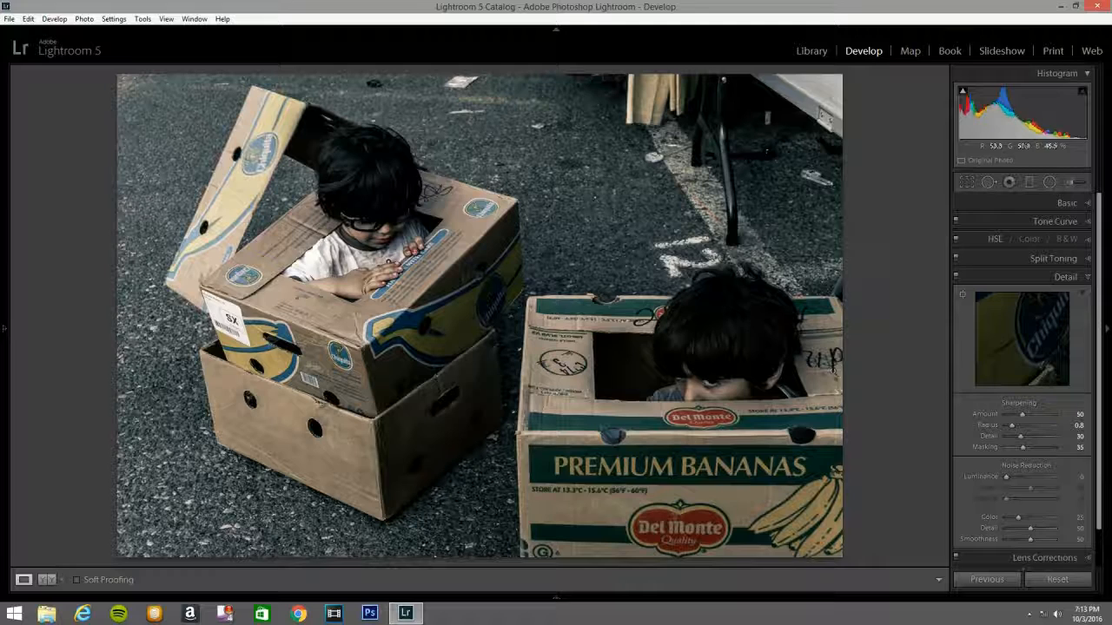
Step: Add a post-crop vignette with Amount -24 and set the Blue Primary saturation to +31 in Camera Calibration
scroll(1071, 556, down, 2)
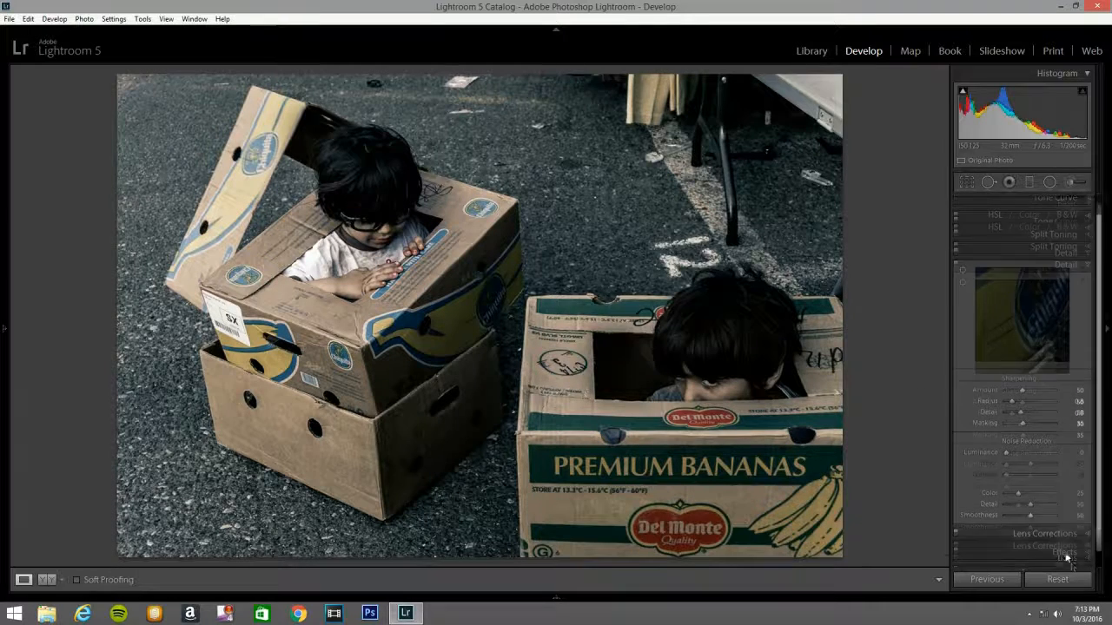
scroll(1070, 561, down, 1)
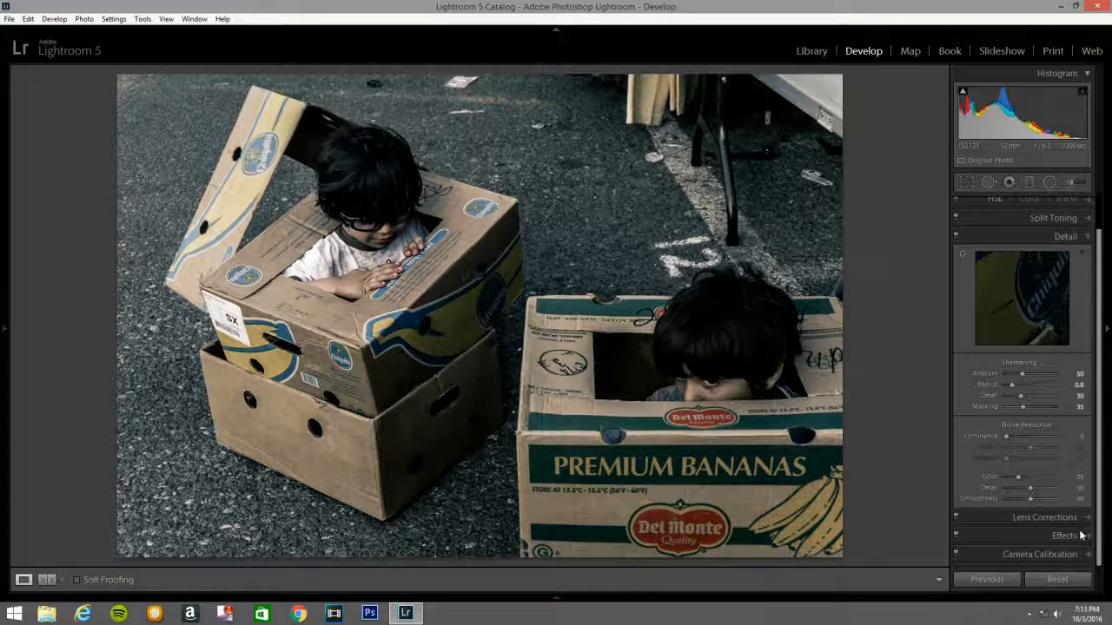
click(1081, 537)
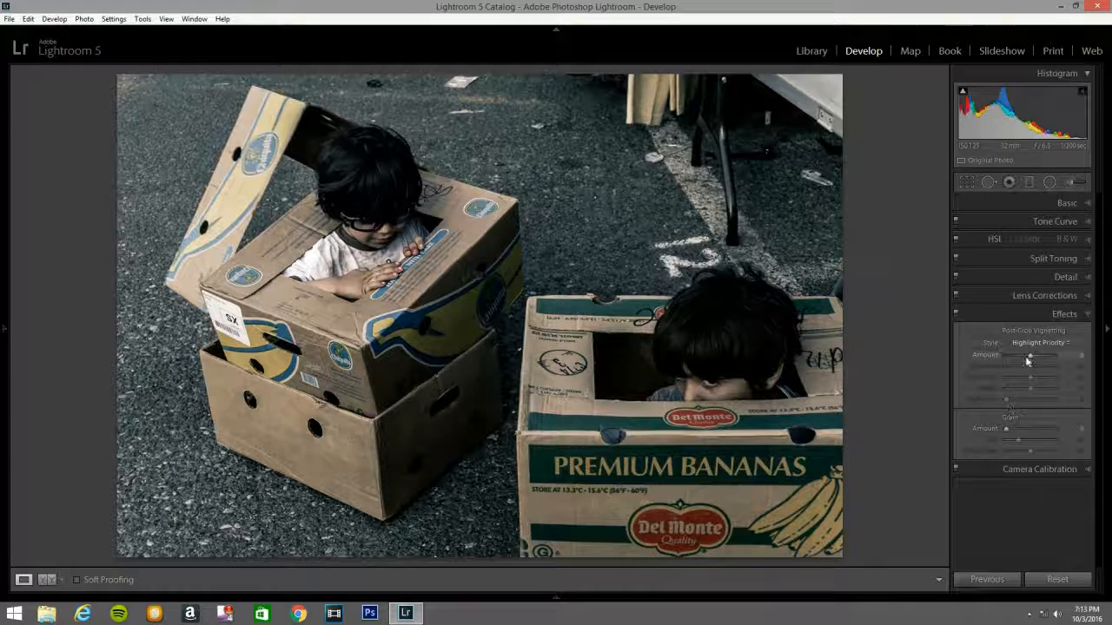
drag(1031, 355, 1025, 356)
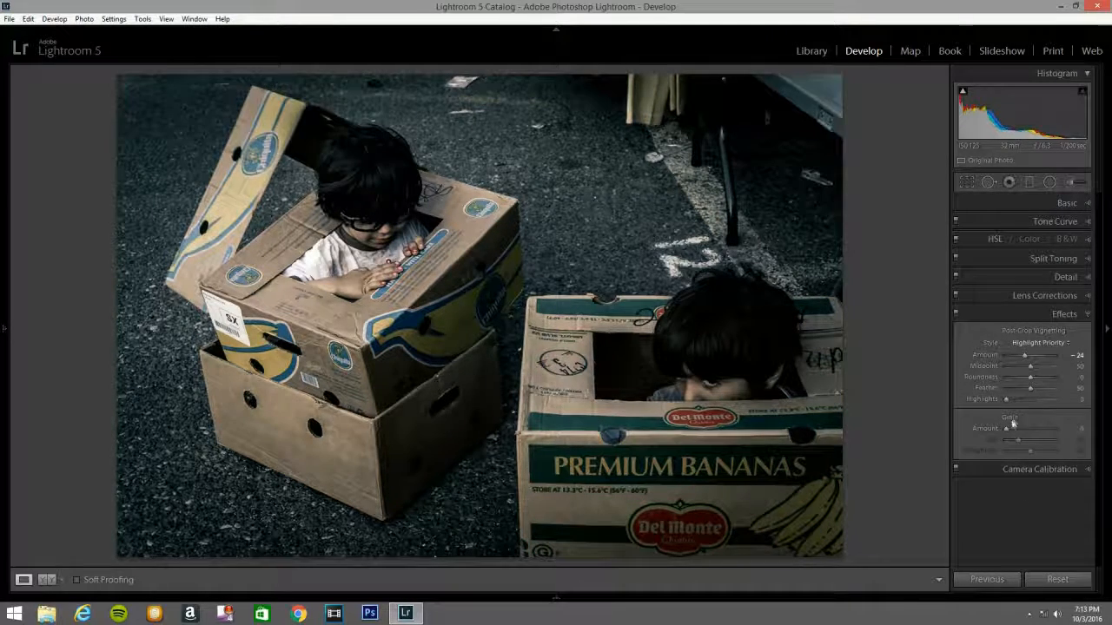
click(1085, 472)
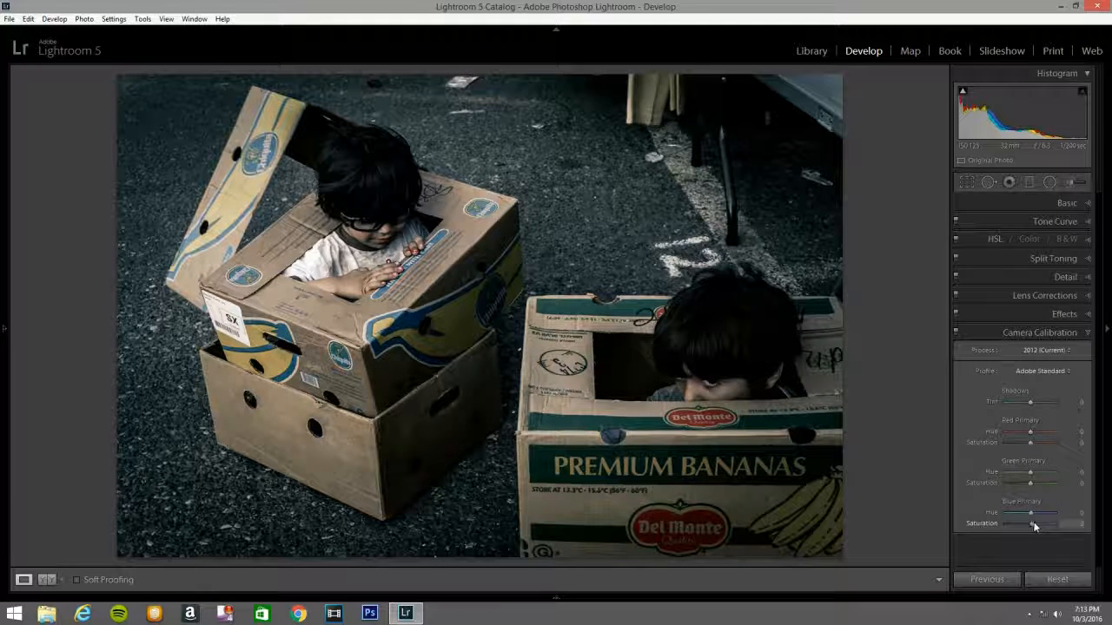
drag(1034, 525, 1039, 525)
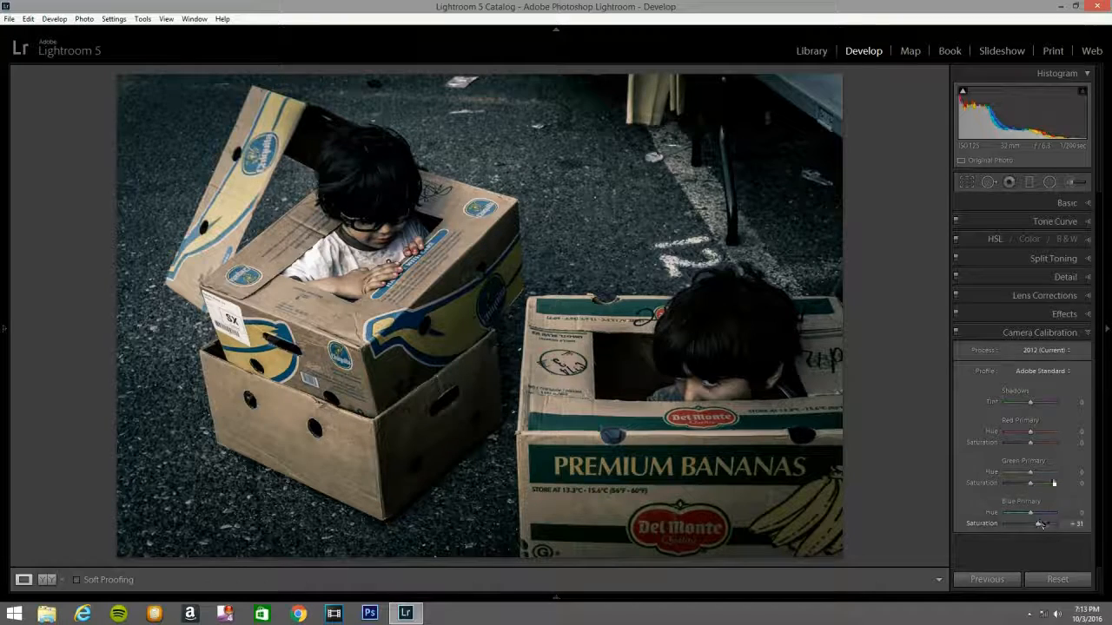
Step: Brighten the skin tones with a targeted HSL luminance adjustment, setting Red to +4 and Orange to +61
click(1086, 242)
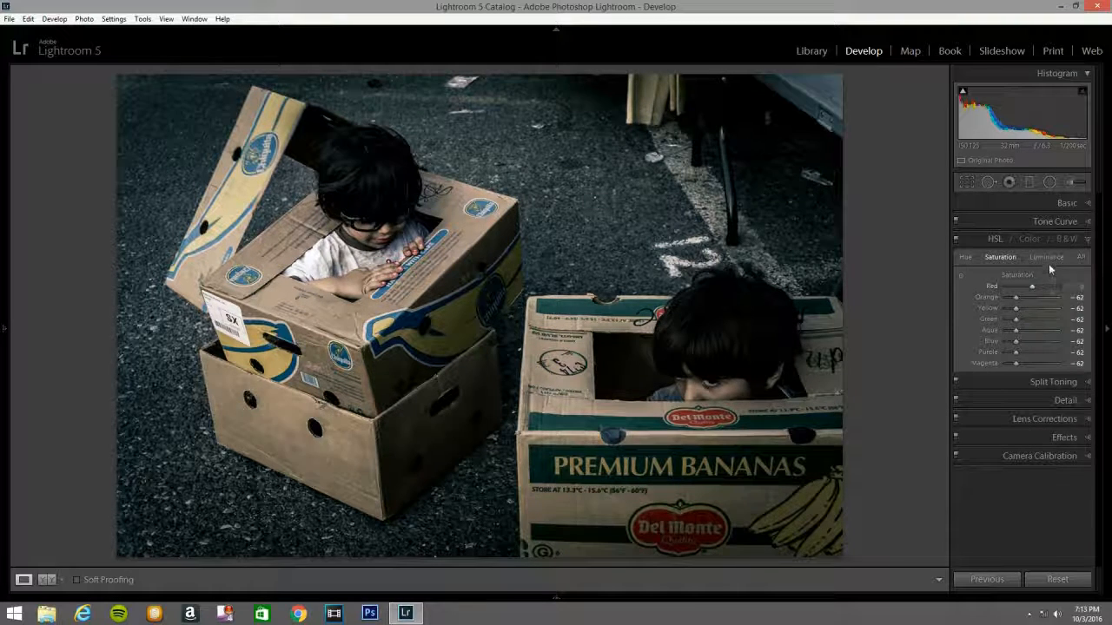
click(1048, 258)
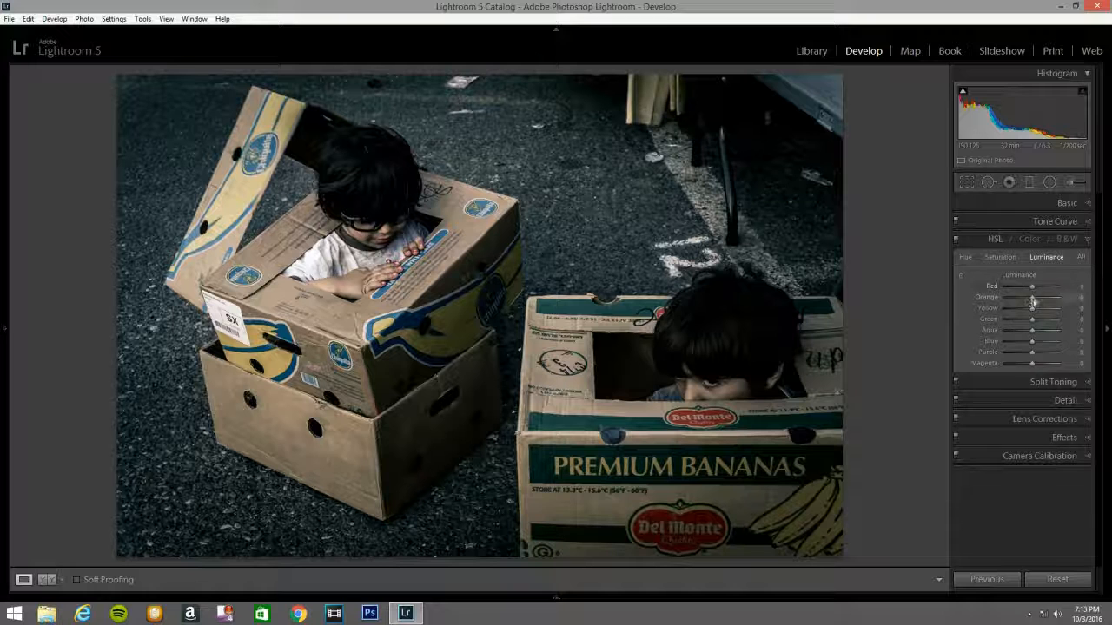
click(961, 276)
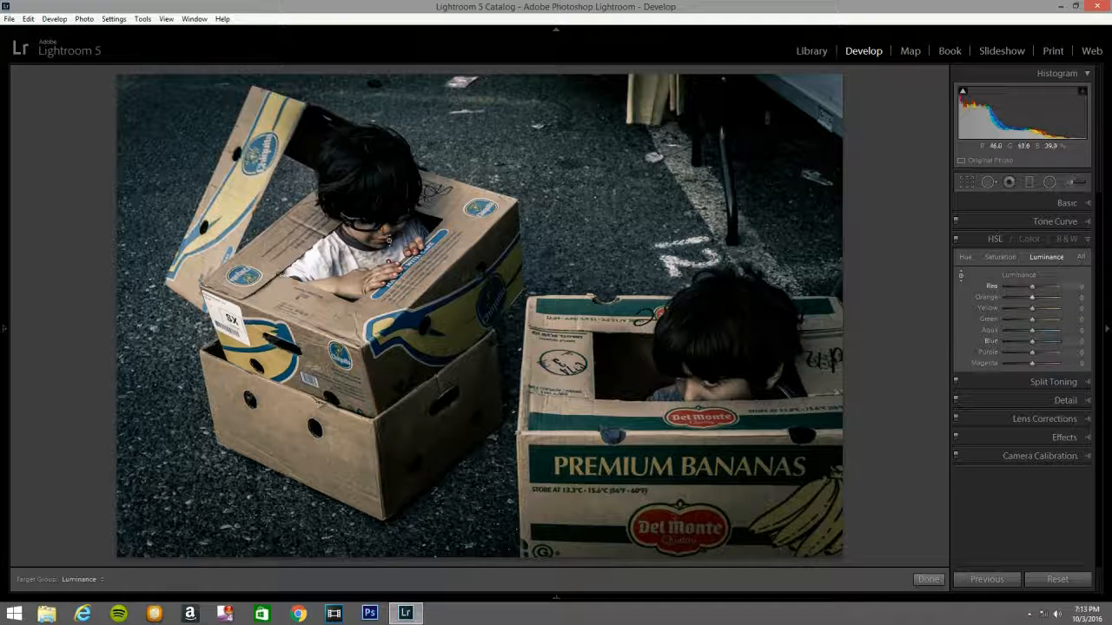
drag(376, 237, 375, 206)
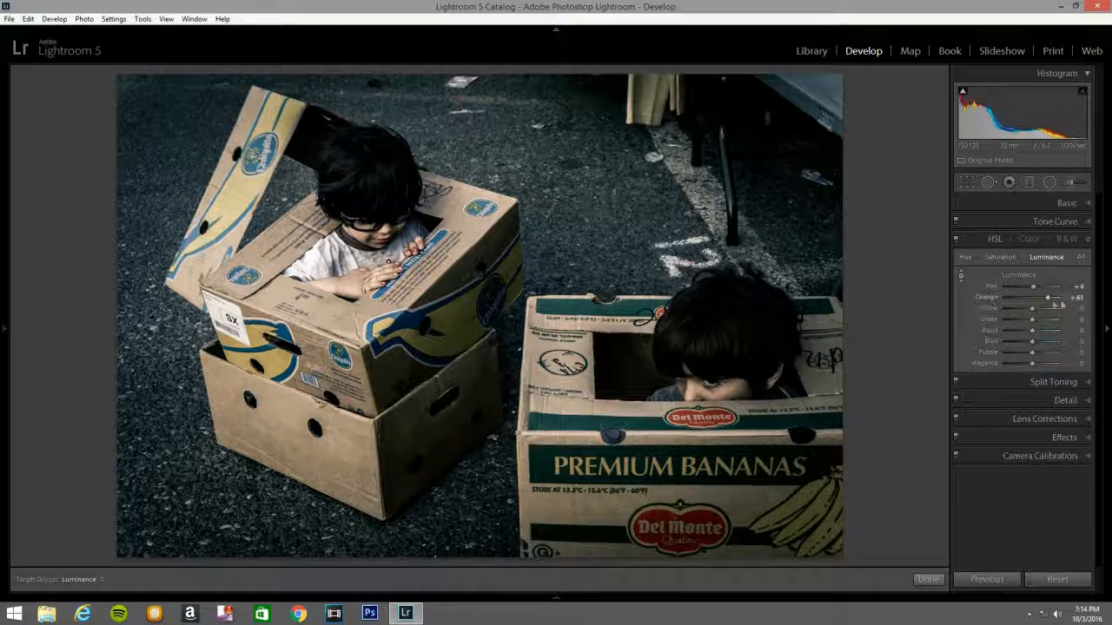
click(1086, 239)
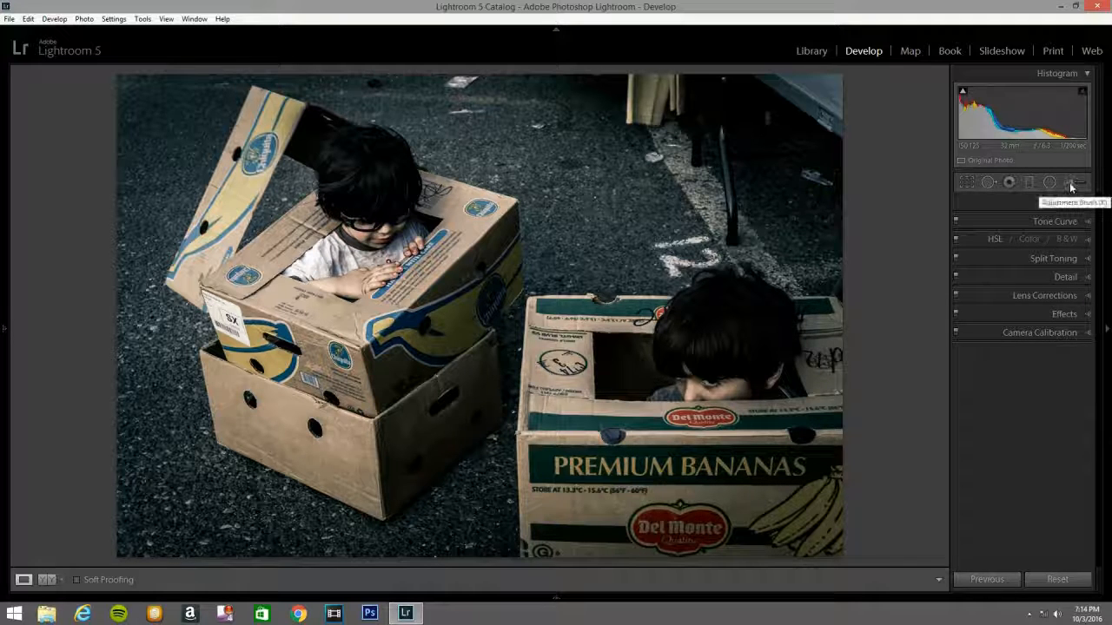
Step: Brighten the two children's faces with an Adjustment Brush using the Exposure effect at 0.29
click(1073, 183)
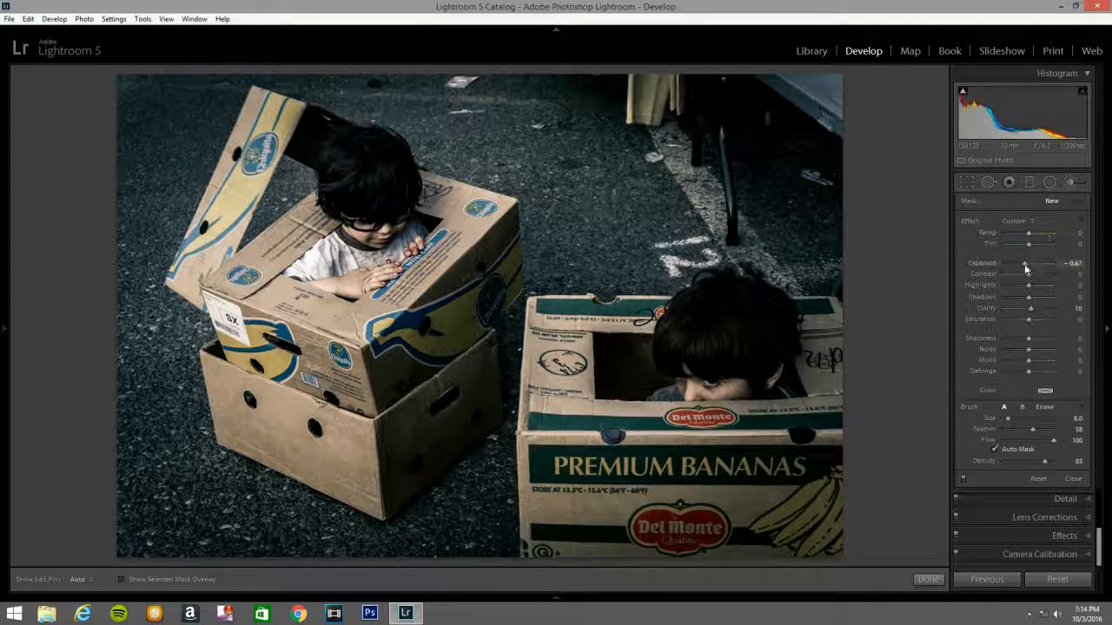
click(1016, 221)
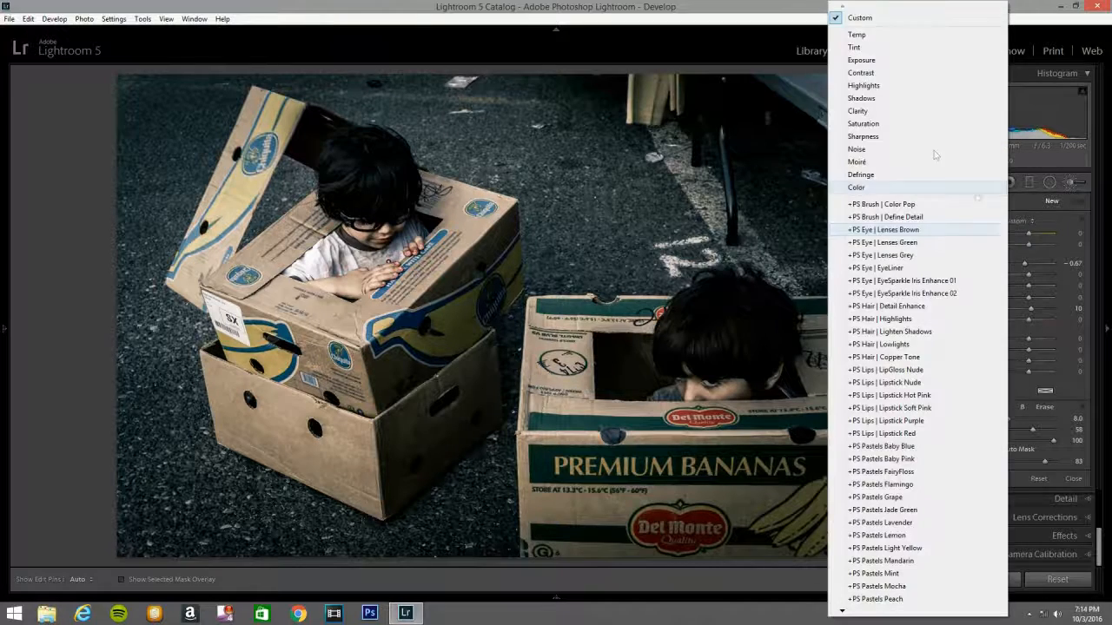
click(864, 60)
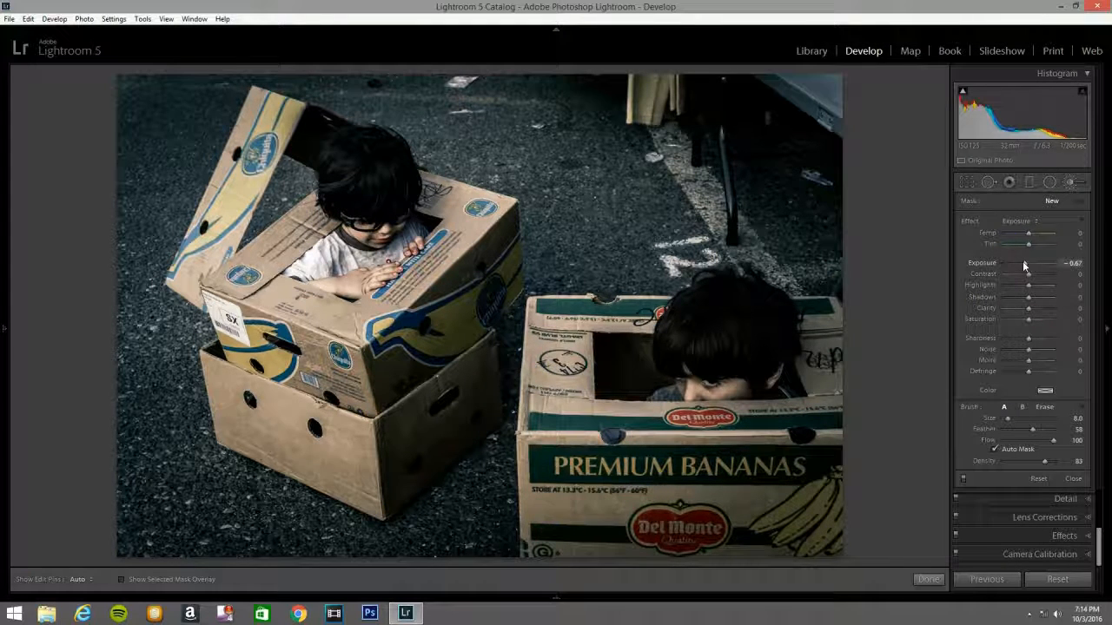
drag(1025, 264, 1033, 264)
mouse_move(691, 387)
mouse_down()
mouse_move(738, 387)
mouse_move(691, 383)
mouse_move(718, 388)
mouse_move(702, 389)
mouse_up()
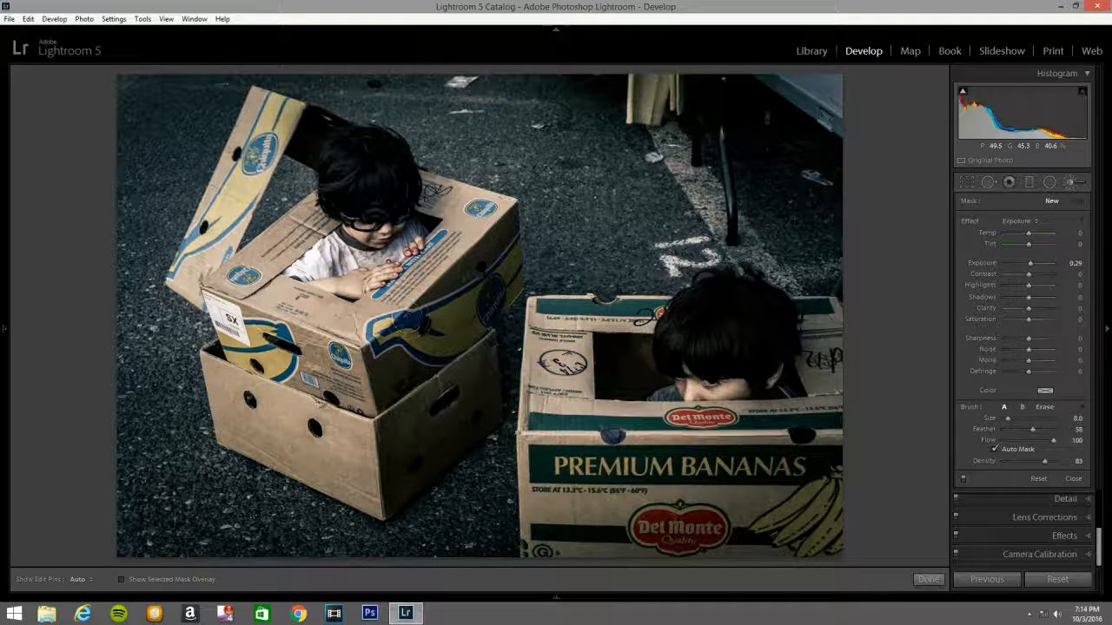
mouse_move(363, 221)
mouse_down()
mouse_move(398, 223)
mouse_move(360, 220)
mouse_move(396, 223)
mouse_move(365, 225)
mouse_up()
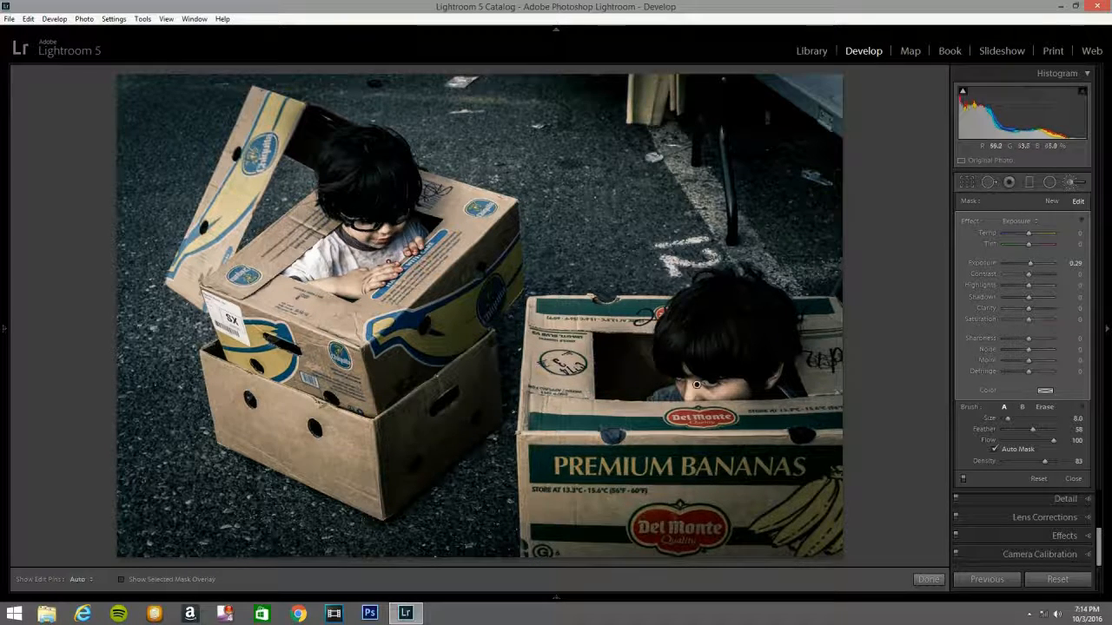
mouse_move(546, 469)
mouse_down()
mouse_move(822, 463)
mouse_move(633, 468)
mouse_move(794, 469)
mouse_move(823, 493)
mouse_move(836, 485)
mouse_move(781, 523)
mouse_move(843, 521)
mouse_move(838, 532)
mouse_up()
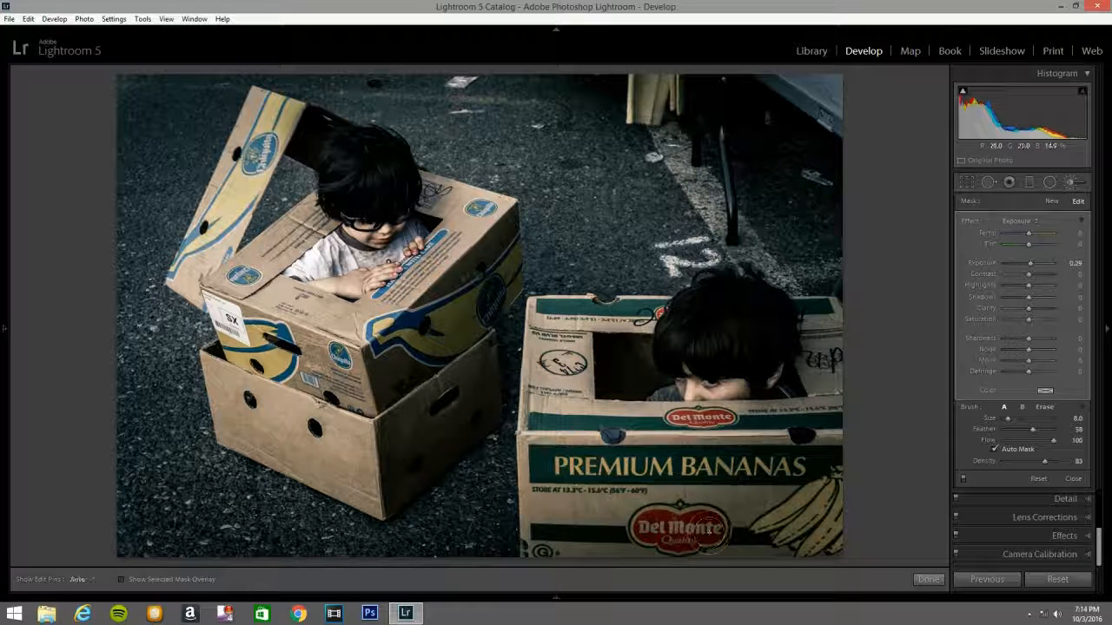
click(1071, 185)
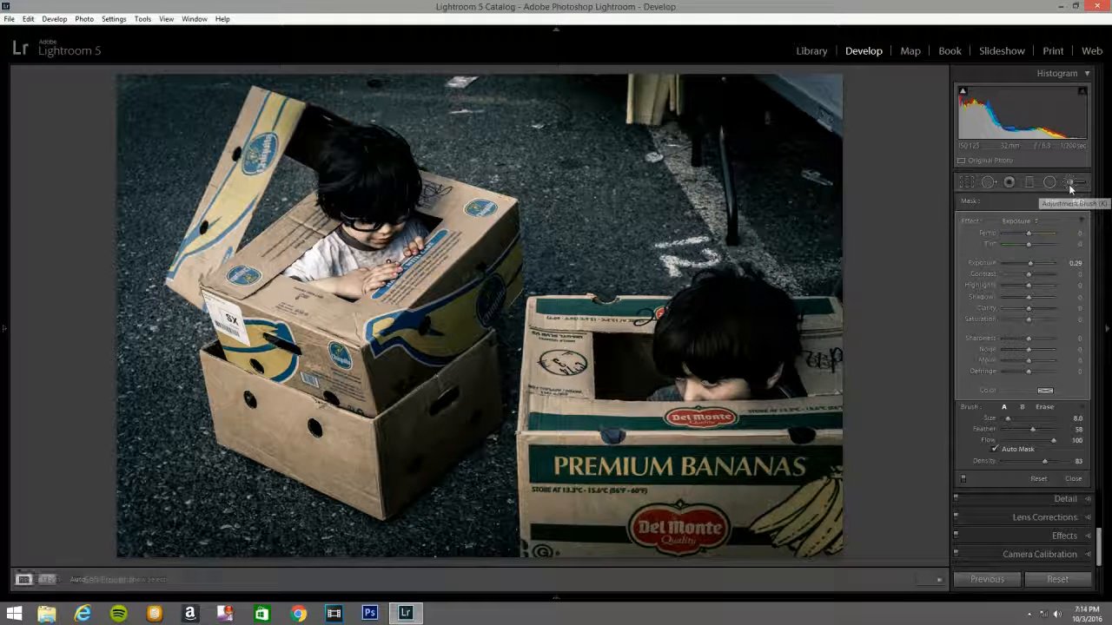
click(1070, 187)
click(1071, 183)
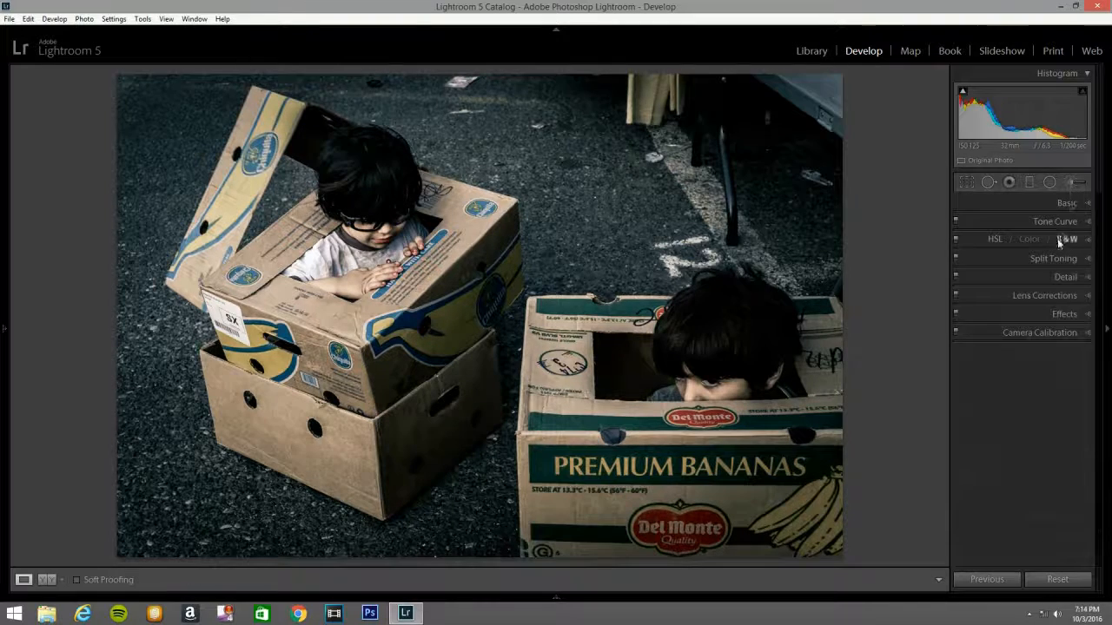
Step: Paint a second Adjustment Brush mask at Exposure 0.29 over the left child's face and the printed box sides, with edit pins hidden
click(1071, 182)
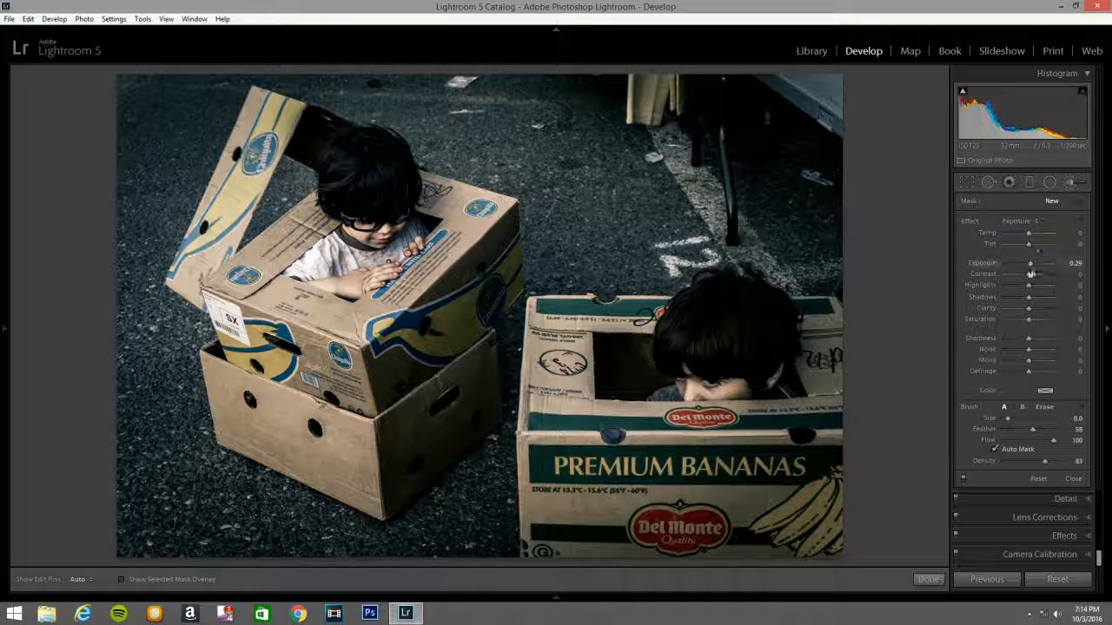
key(h)
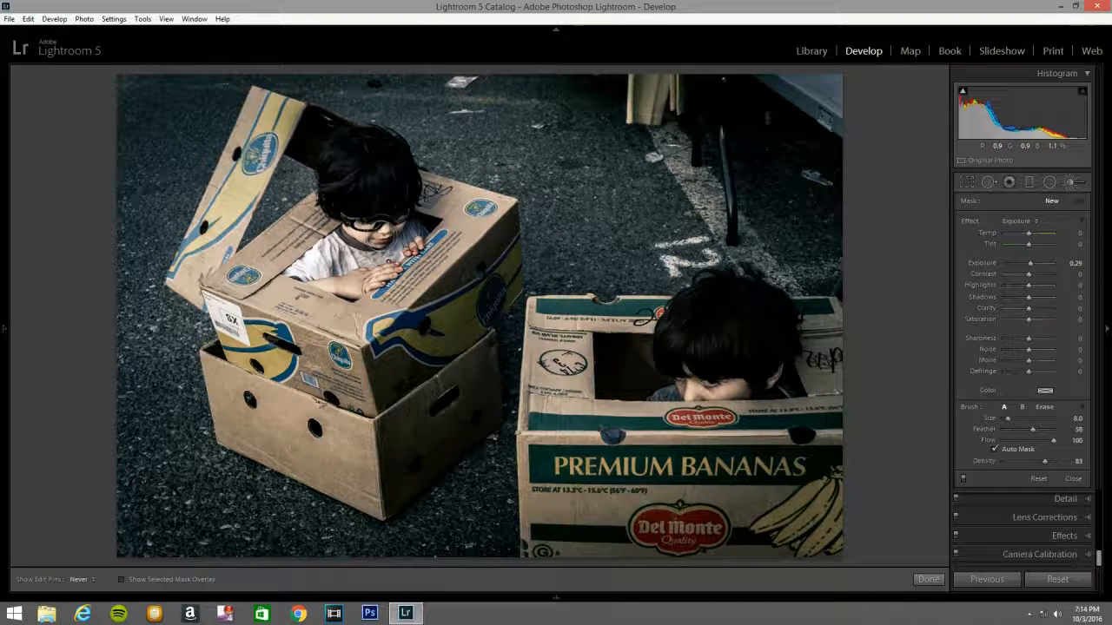
key(h)
key(h)
mouse_move(443, 361)
mouse_down()
mouse_move(432, 374)
mouse_move(393, 347)
mouse_move(432, 322)
mouse_move(469, 325)
mouse_move(488, 287)
mouse_move(519, 276)
mouse_move(514, 289)
mouse_move(421, 320)
mouse_move(459, 330)
mouse_move(482, 318)
mouse_up()
mouse_move(662, 526)
mouse_down()
mouse_move(698, 528)
mouse_move(662, 538)
mouse_move(649, 526)
mouse_move(773, 513)
mouse_move(771, 527)
mouse_move(803, 530)
mouse_up()
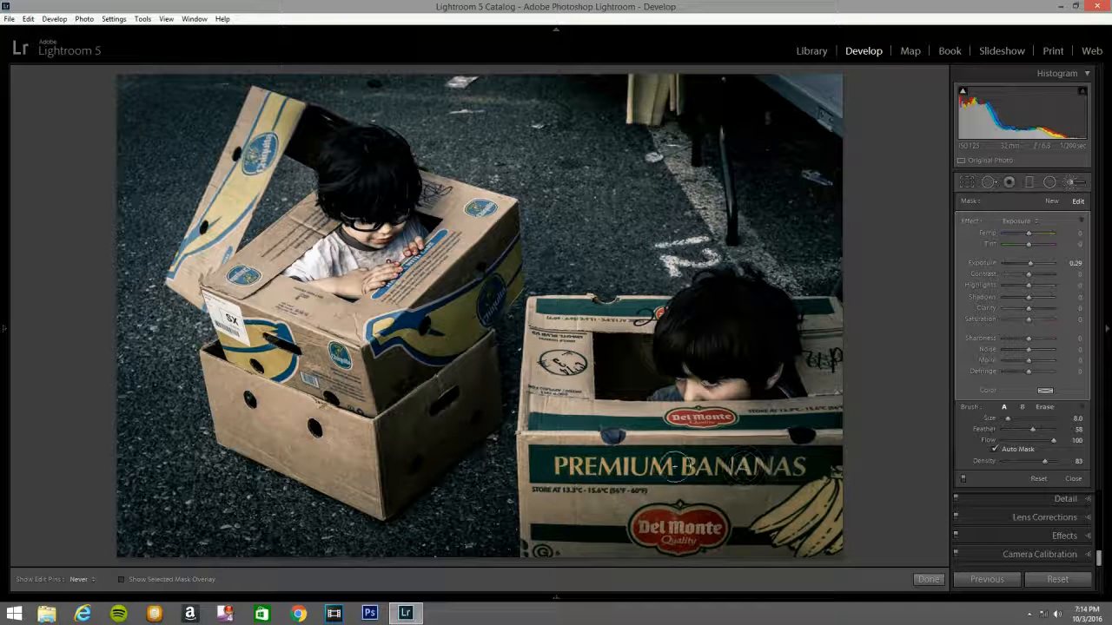
Step: Compare the brushed areas with the edit pins shown and hidden, and leave the Adjustment Brush
key(h)
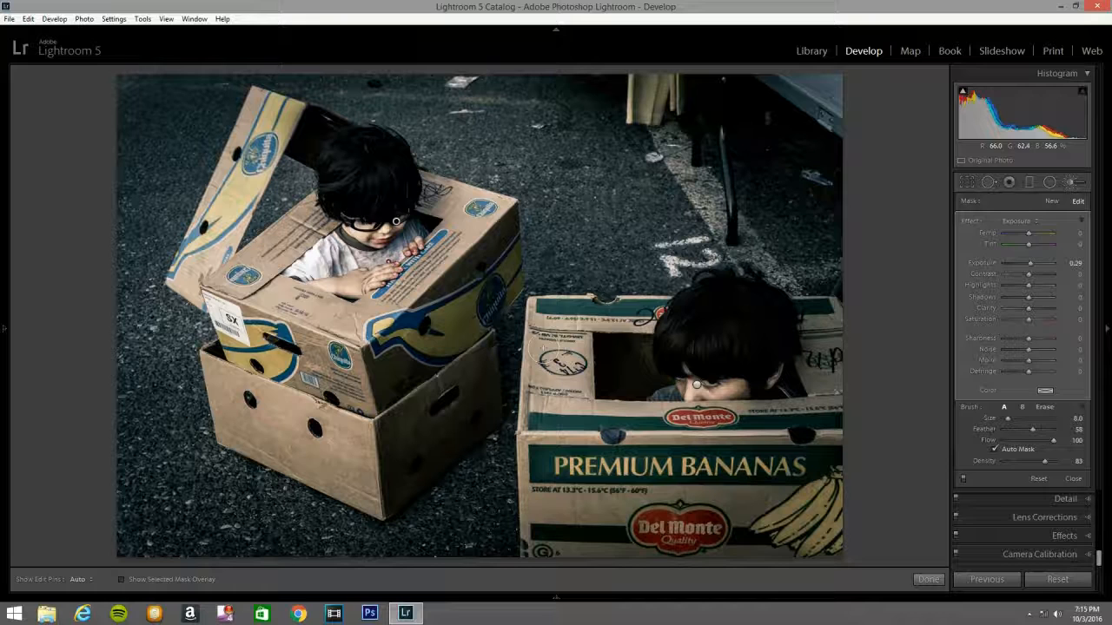
key(h)
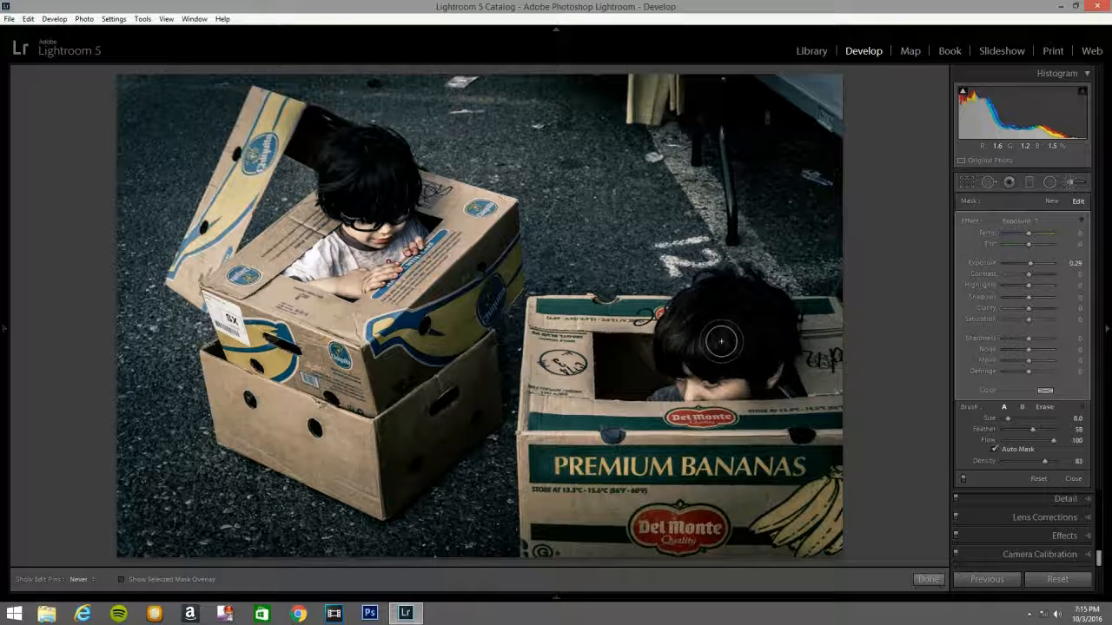
key(h)
key(h)
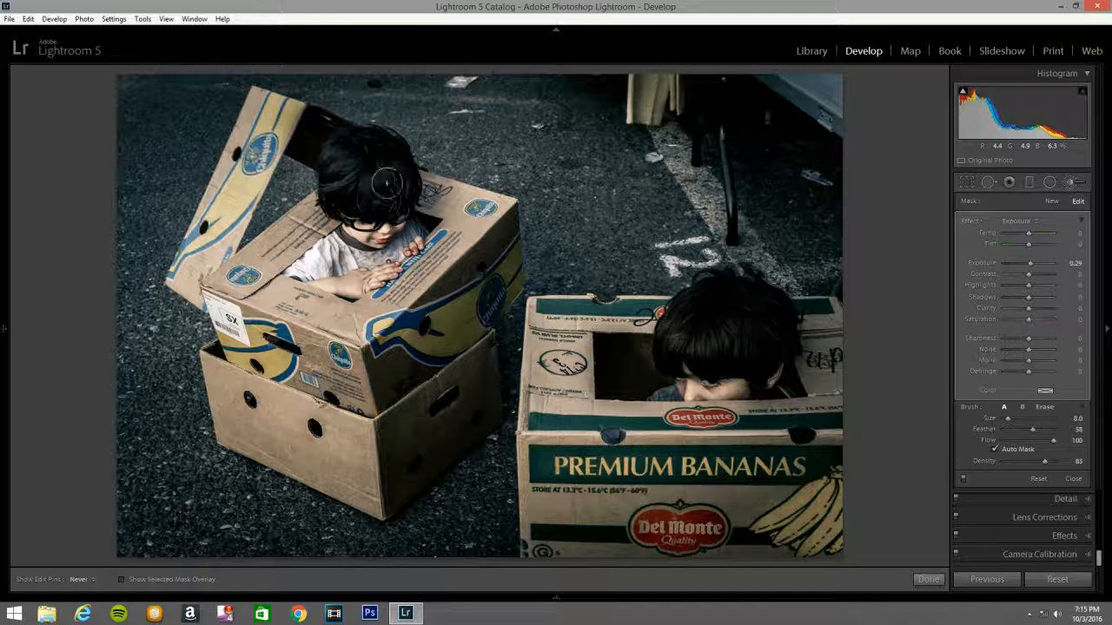
key(h)
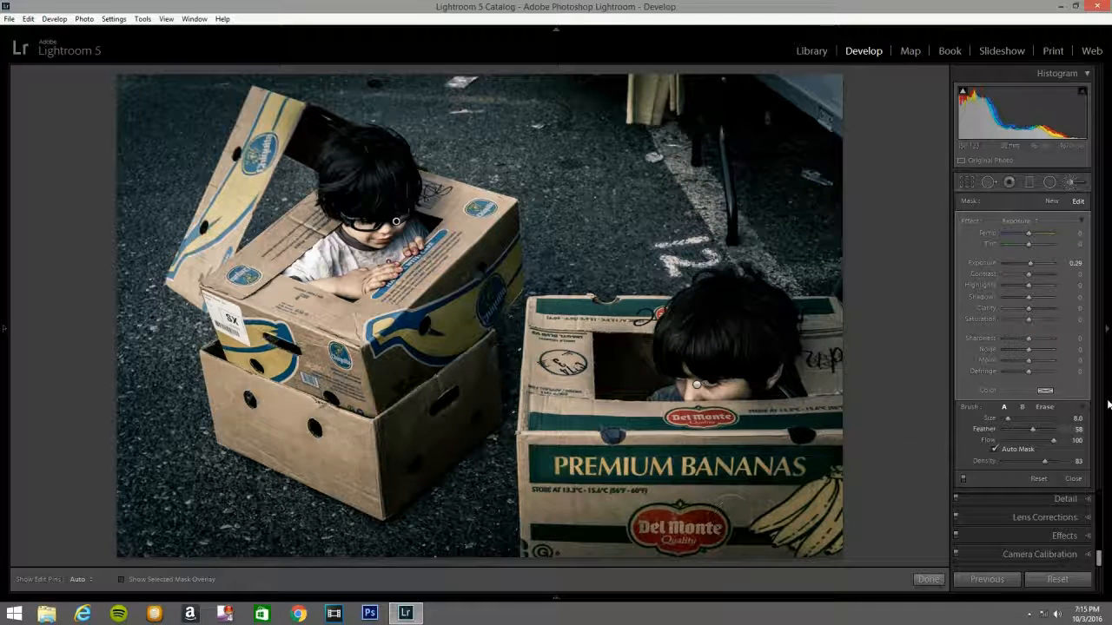
click(1072, 183)
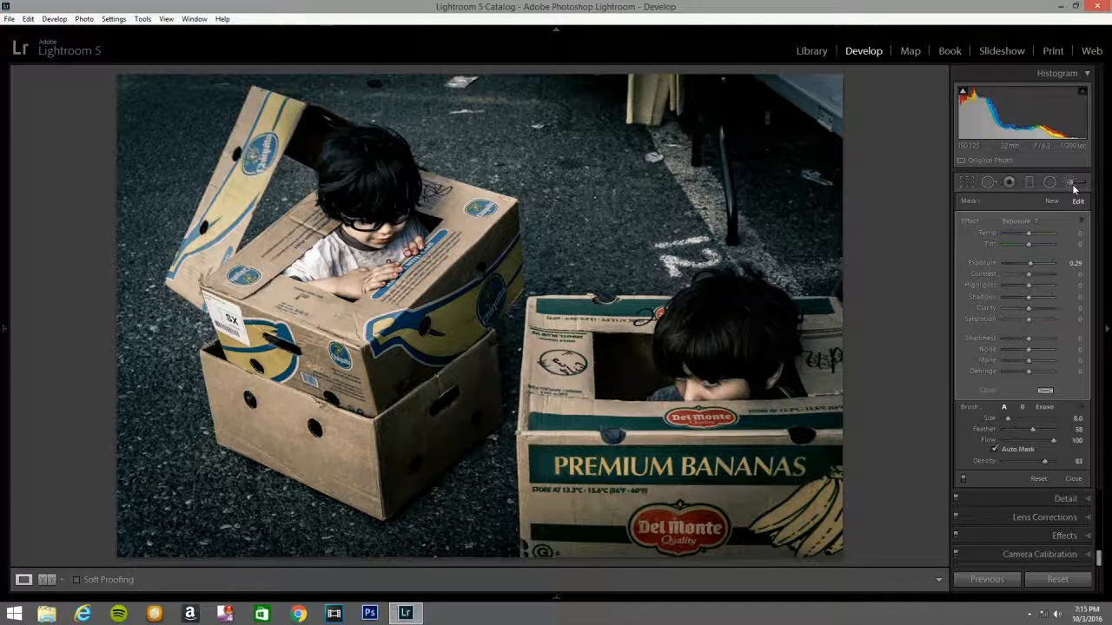
Step: Darken the lid, top and lower box of the left child's stack with a new Adjustment Brush mask at Exposure -0.19
click(1072, 184)
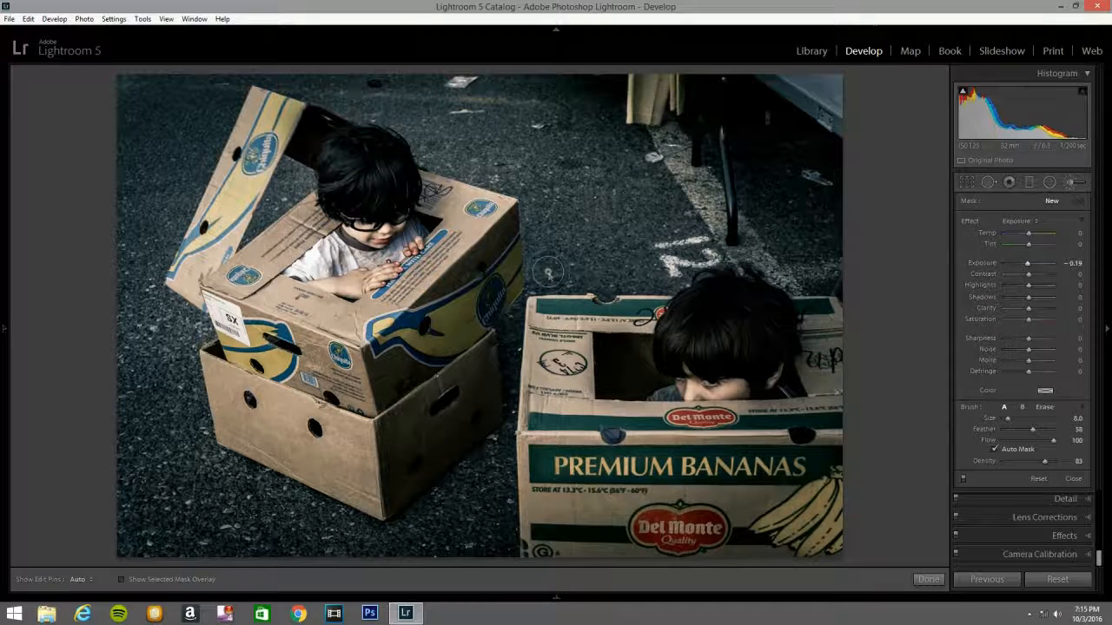
key(h)
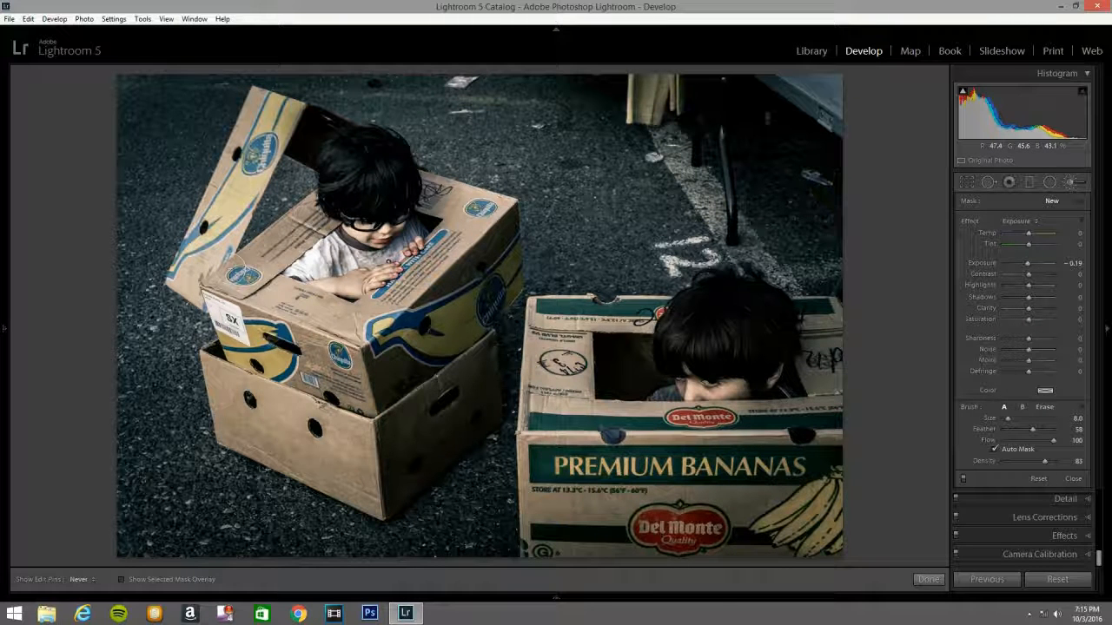
drag(236, 264, 318, 318)
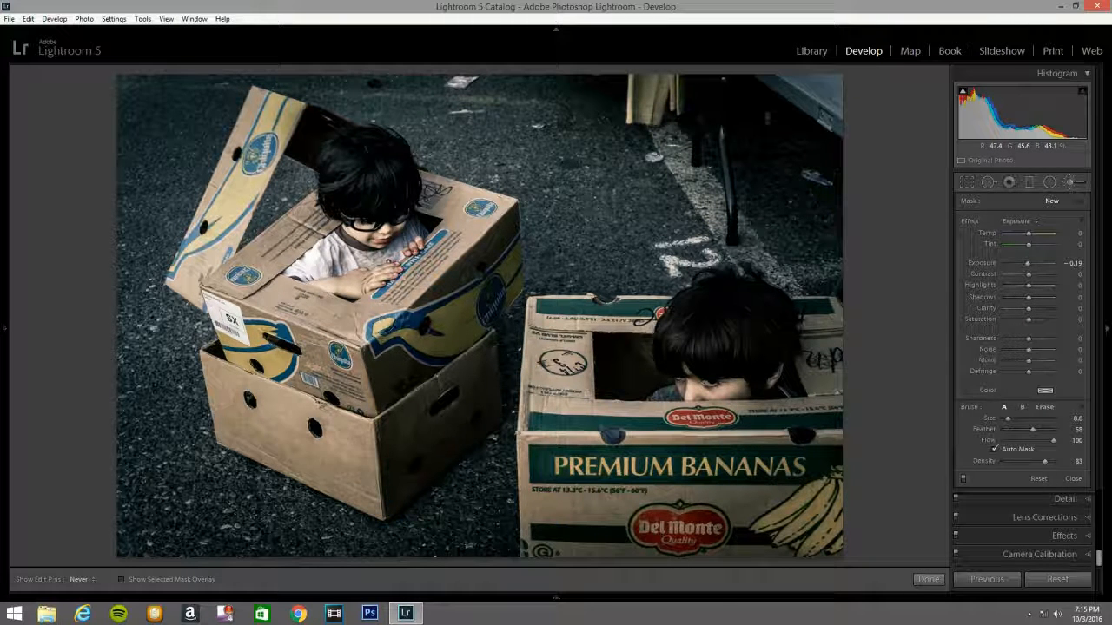
drag(395, 308, 447, 245)
key(h)
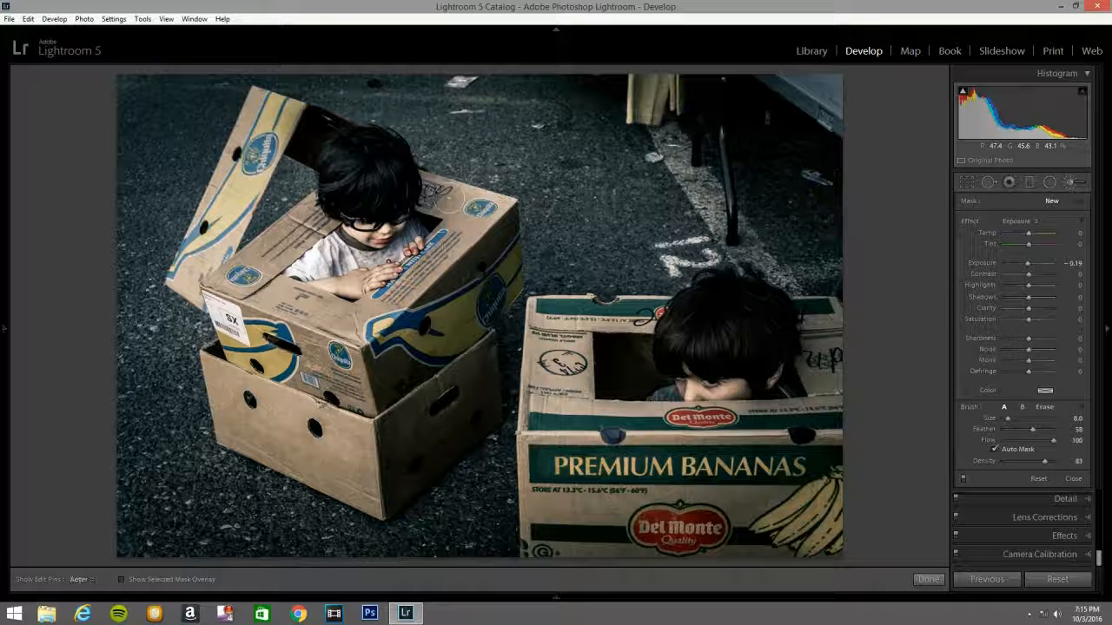
mouse_move(205, 377)
mouse_down()
mouse_move(236, 427)
mouse_move(302, 407)
mouse_move(233, 383)
mouse_up()
mouse_move(347, 421)
mouse_down()
mouse_move(364, 481)
mouse_move(282, 462)
mouse_move(279, 414)
mouse_up()
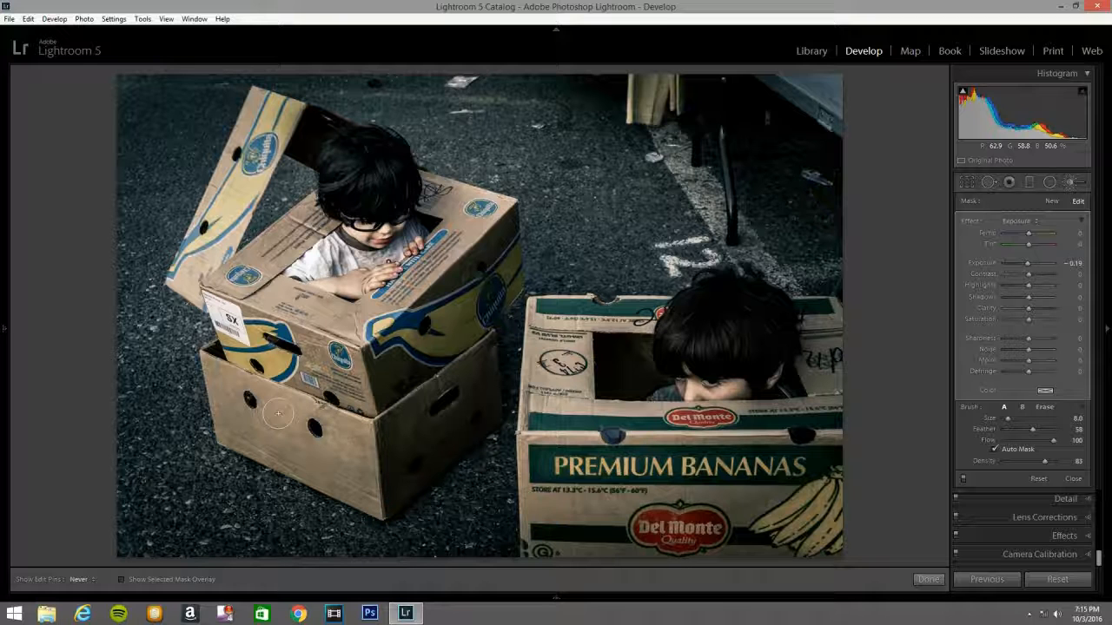
drag(270, 106, 217, 249)
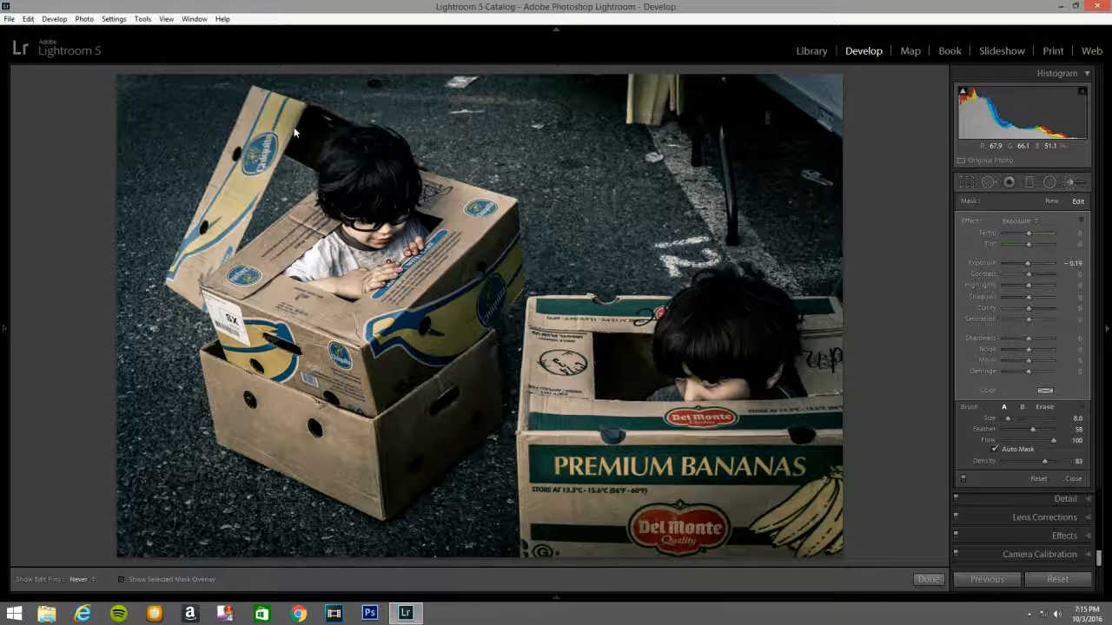
click(1069, 182)
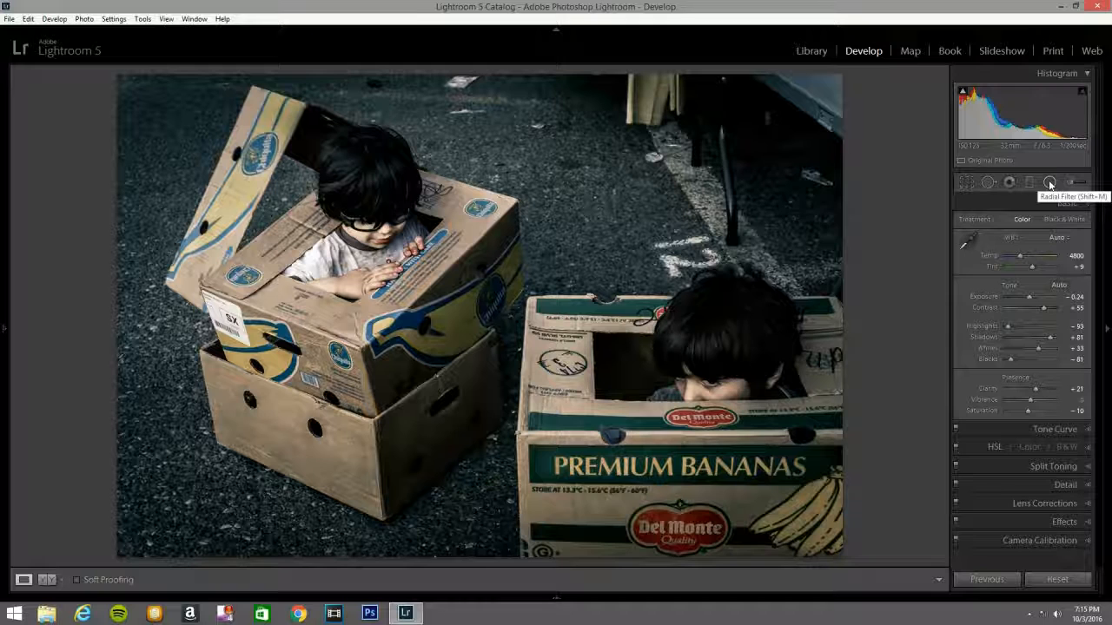
Step: Draw a Radial Filter at Exposure 0.48 and tilt, flatten and move its ellipse to lie between the two children
click(1049, 183)
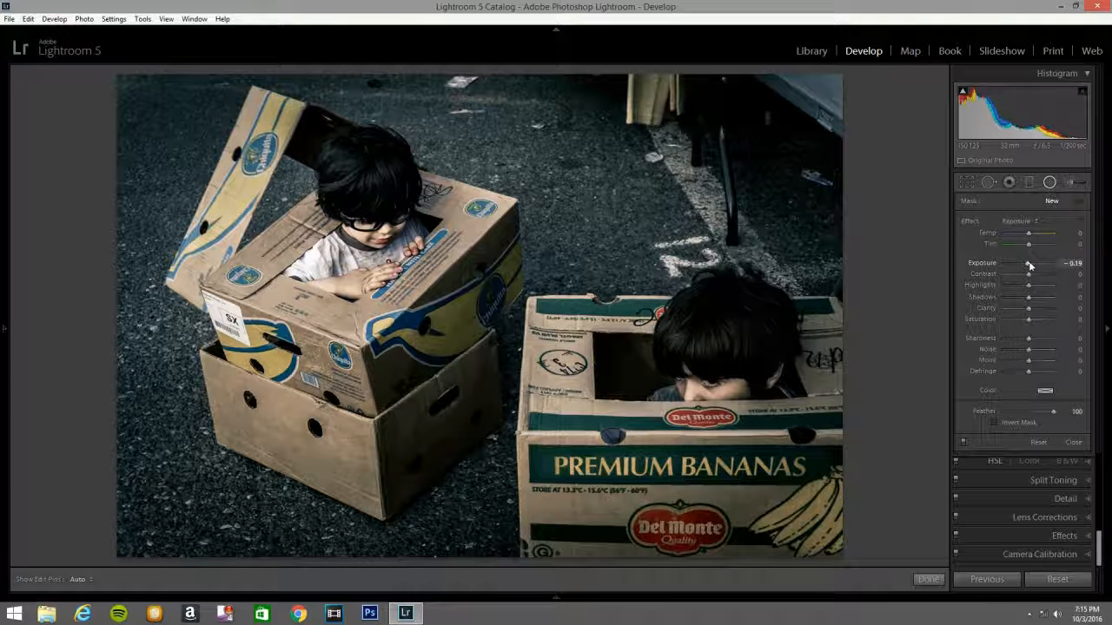
click(1032, 262)
drag(660, 371, 454, 226)
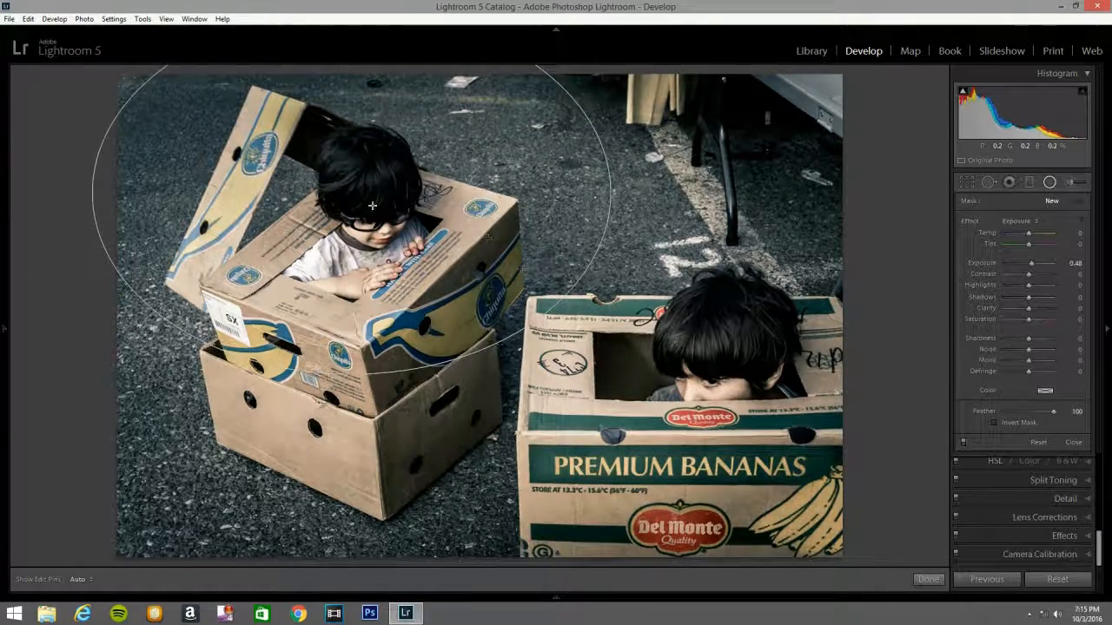
drag(351, 193, 482, 282)
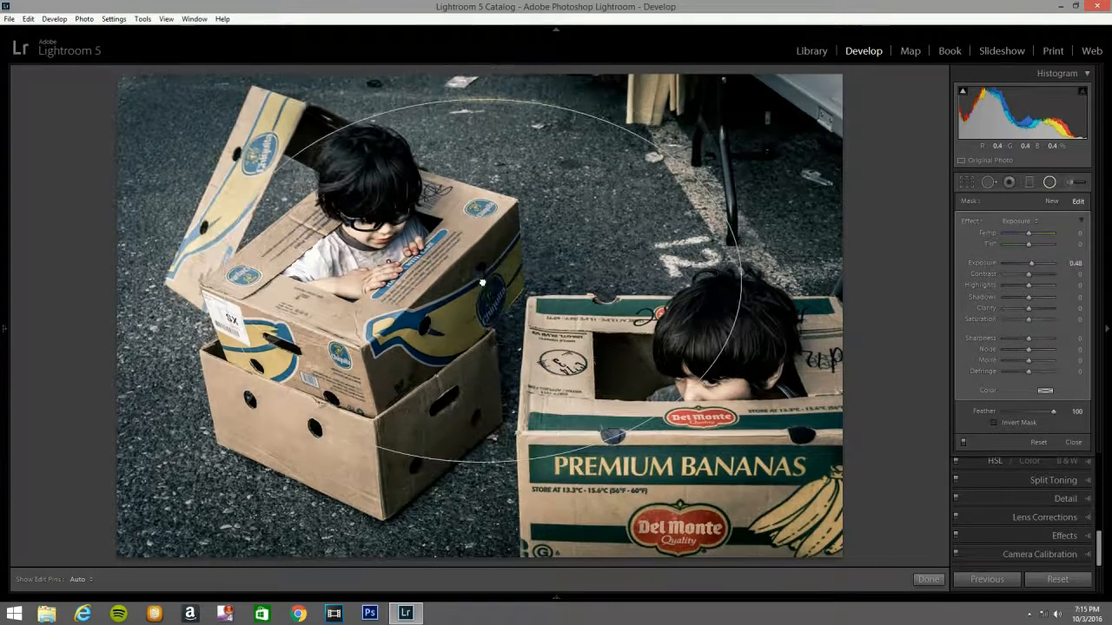
drag(754, 278, 754, 336)
drag(524, 107, 514, 145)
drag(482, 281, 522, 276)
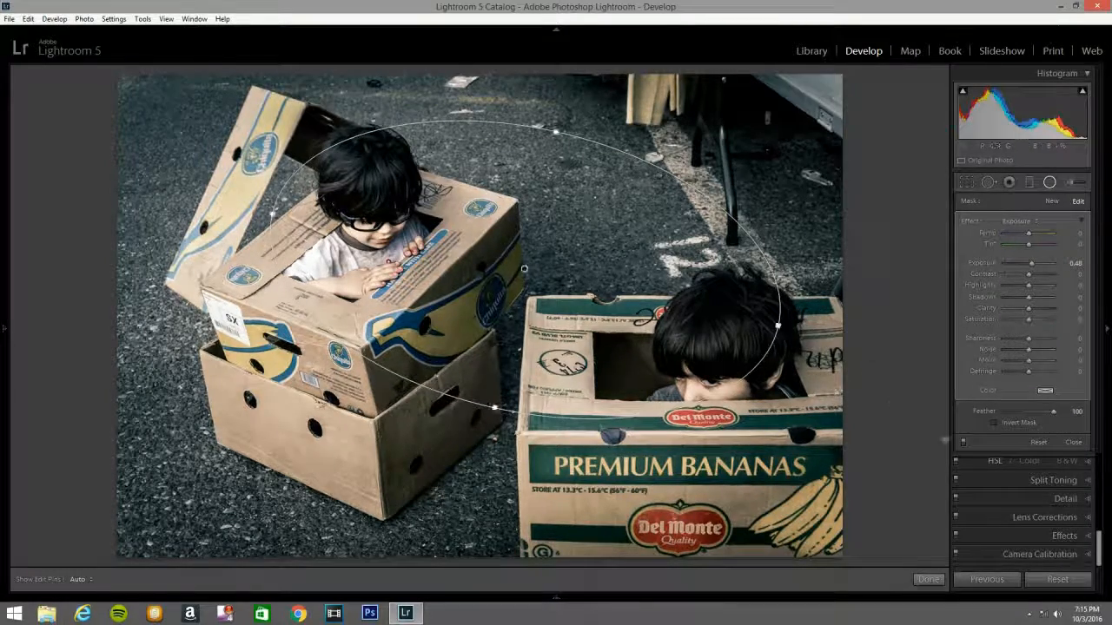
Step: Invert the radial filter's mask, widen the ellipse slightly and set its Exposure to 0.29
click(995, 423)
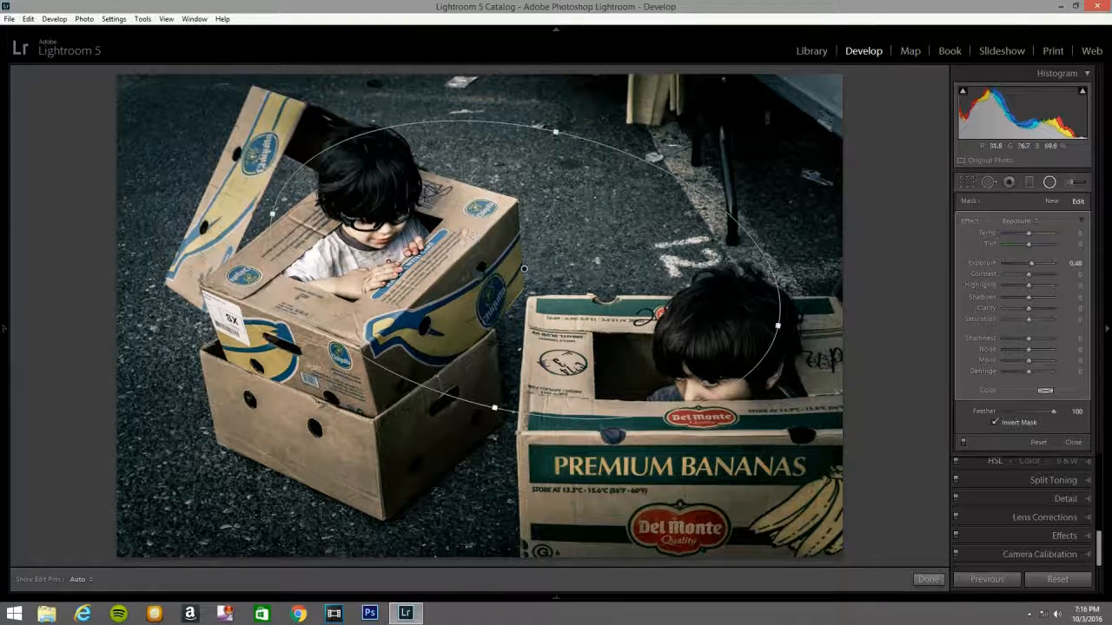
drag(779, 328, 791, 329)
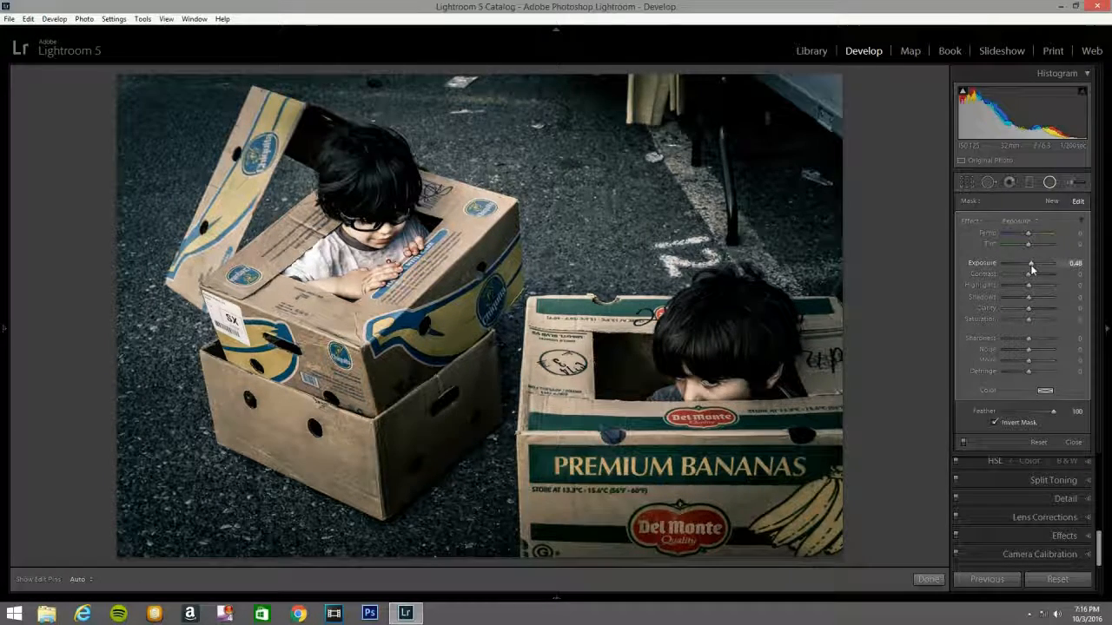
drag(1030, 263, 1029, 264)
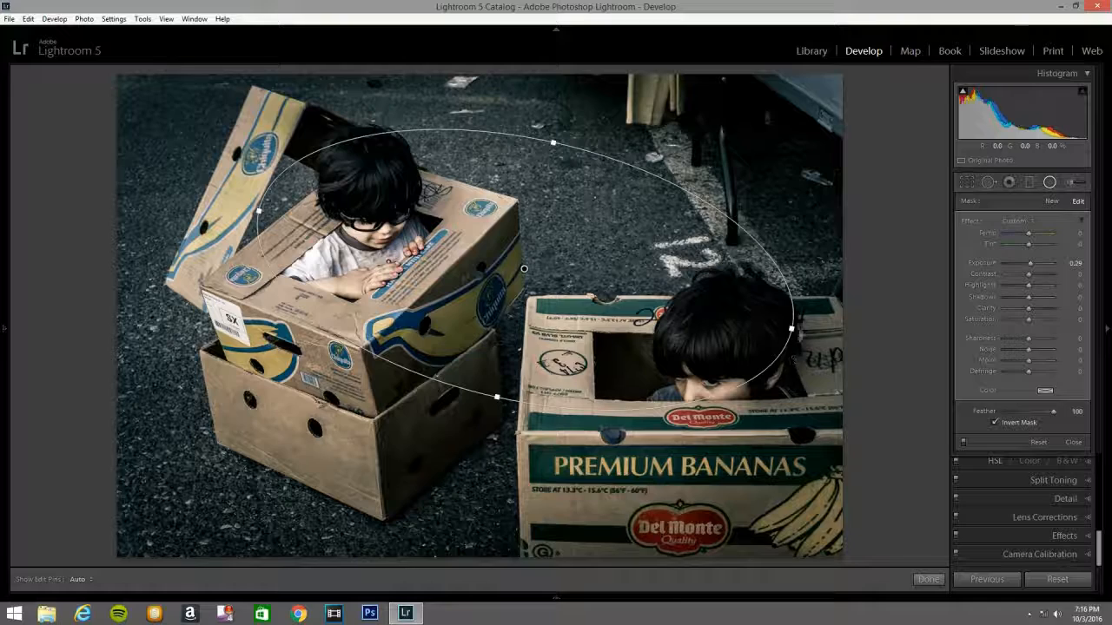
Step: Stretch, tilt and reposition the radial ellipse across both children, and compare the photo before and after
drag(793, 330, 849, 365)
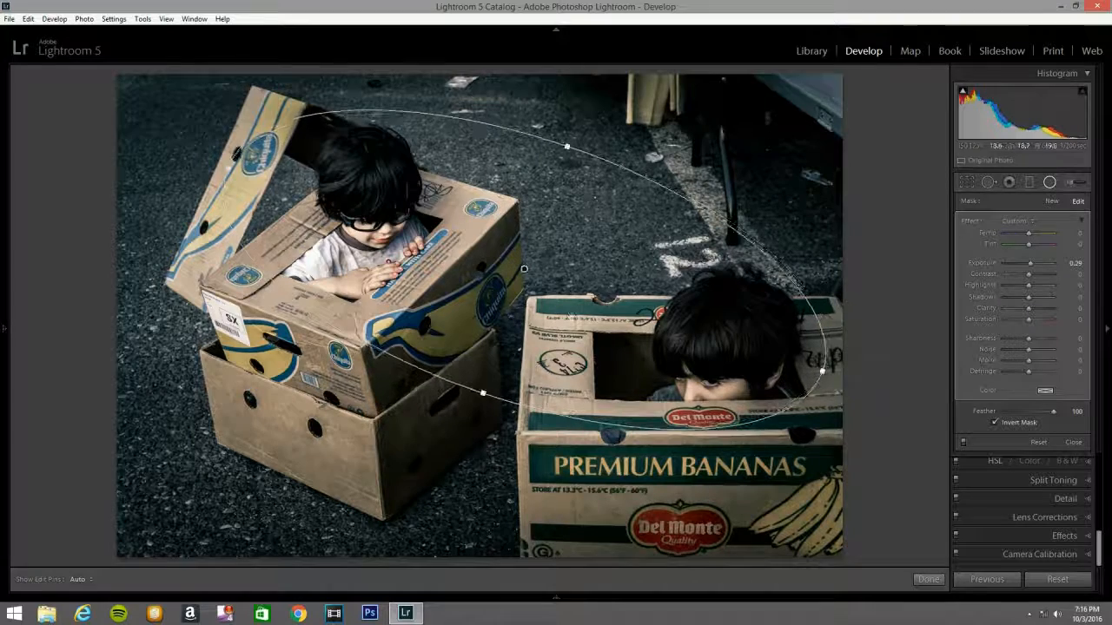
drag(524, 271, 536, 283)
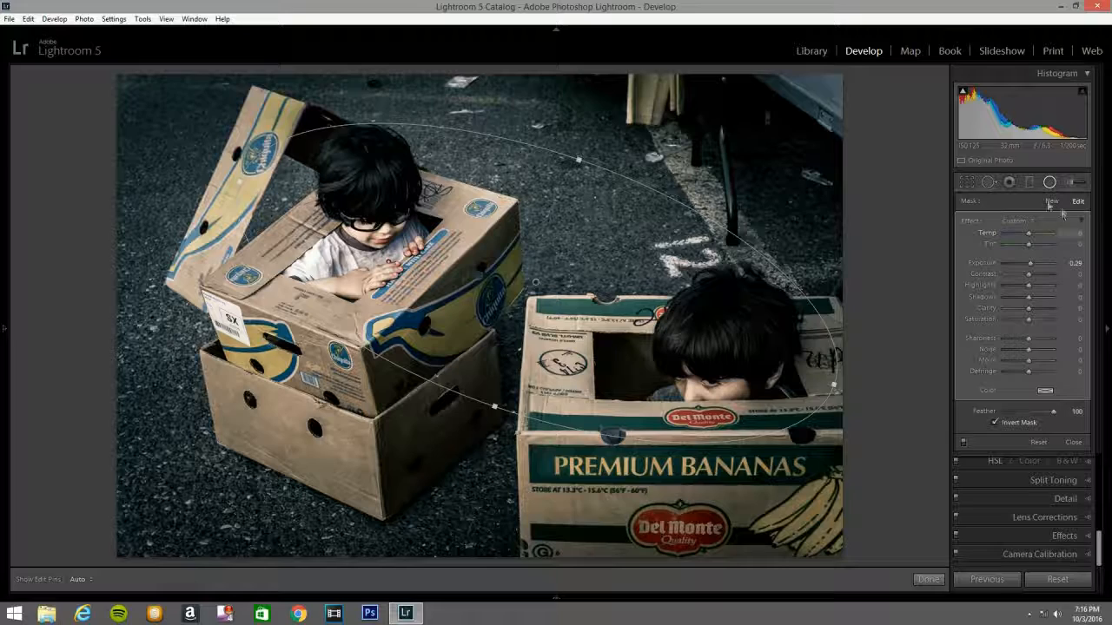
click(1047, 184)
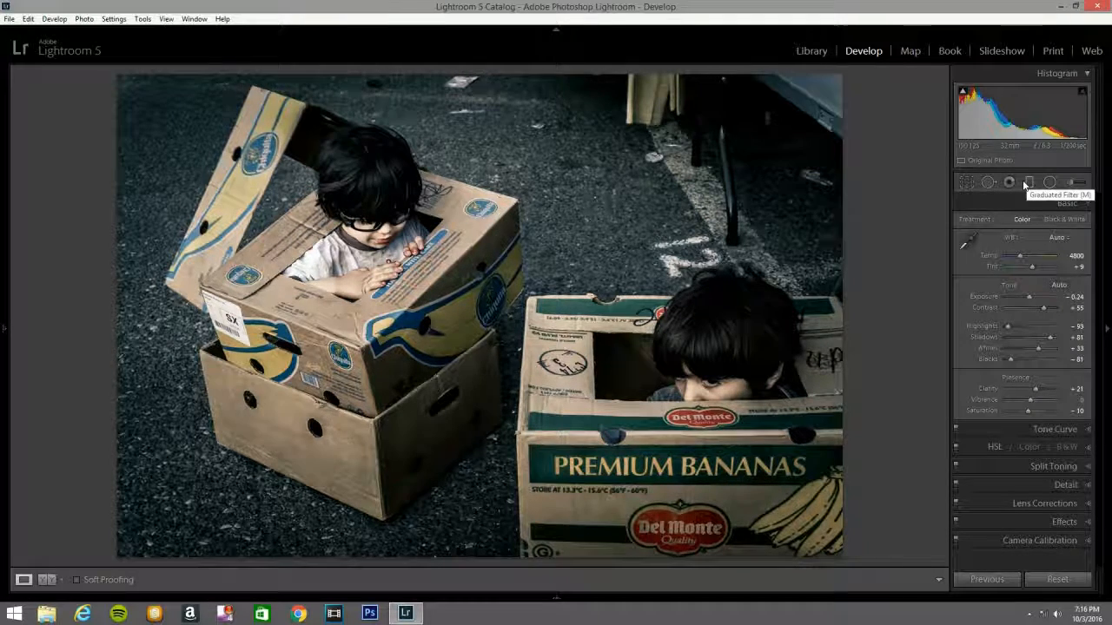
key(y)
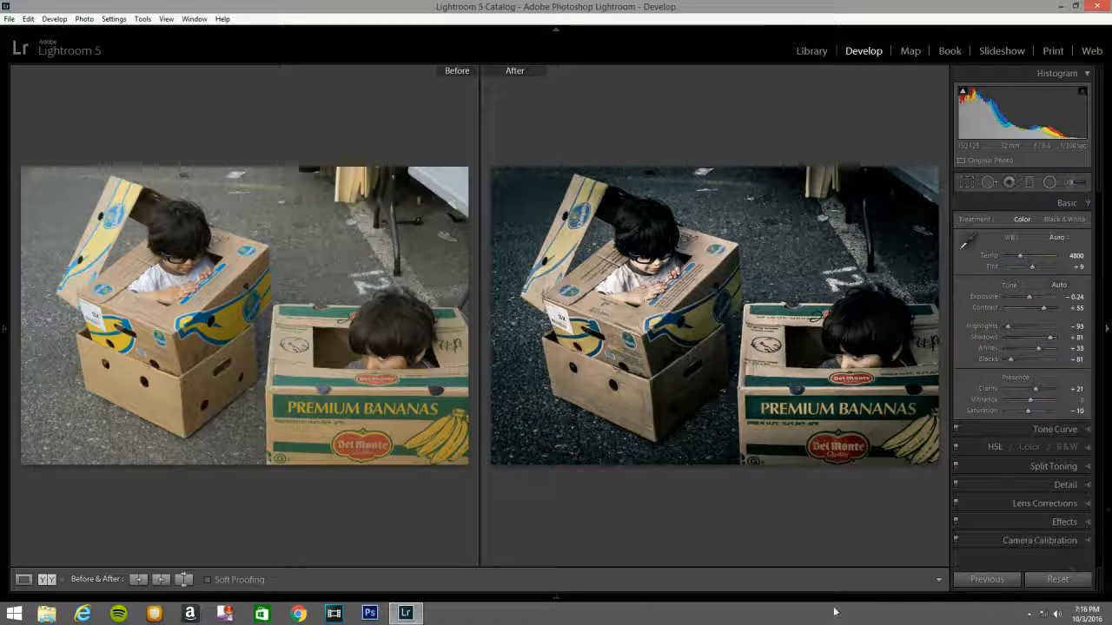
key(y)
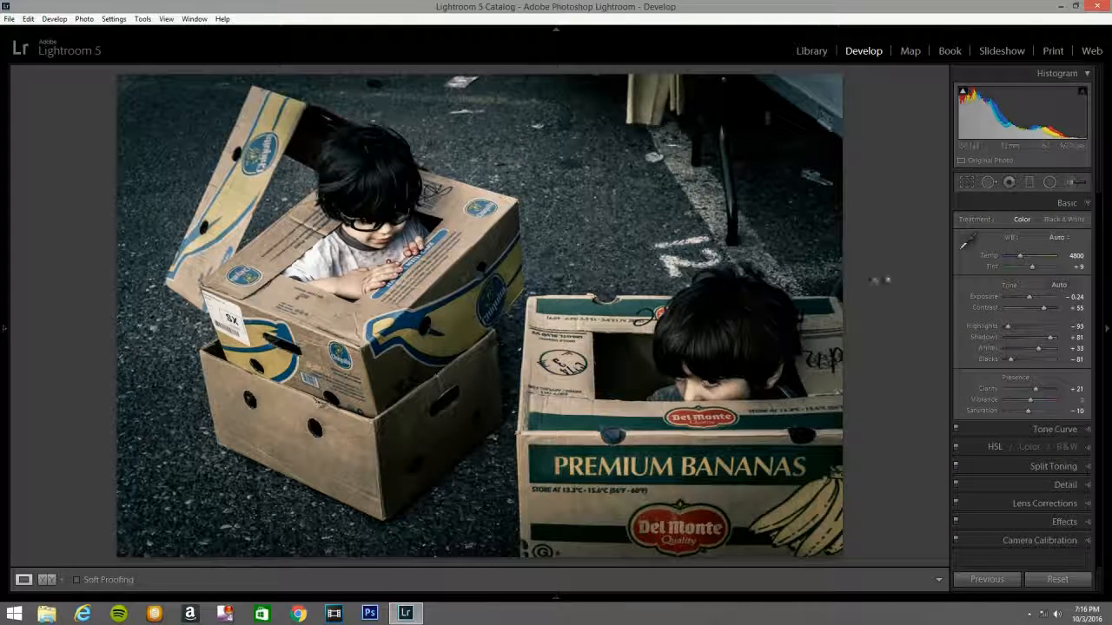
Step: Darken the photo's left edge with a Graduated Filter at Exposure -0.57 and Clarity 33
click(1029, 183)
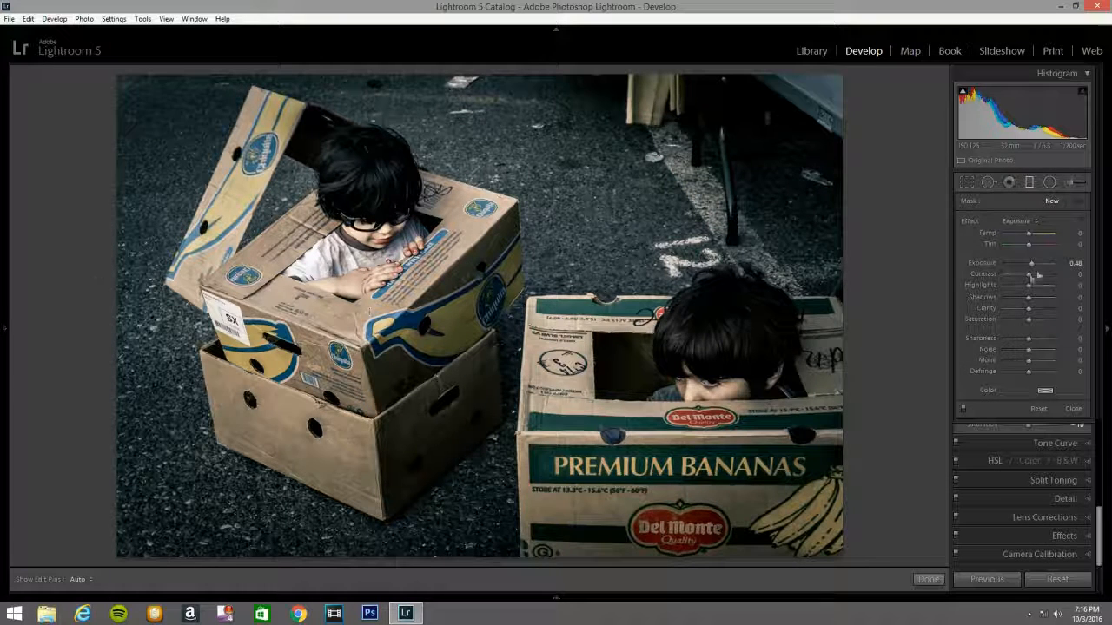
drag(1030, 263, 1024, 264)
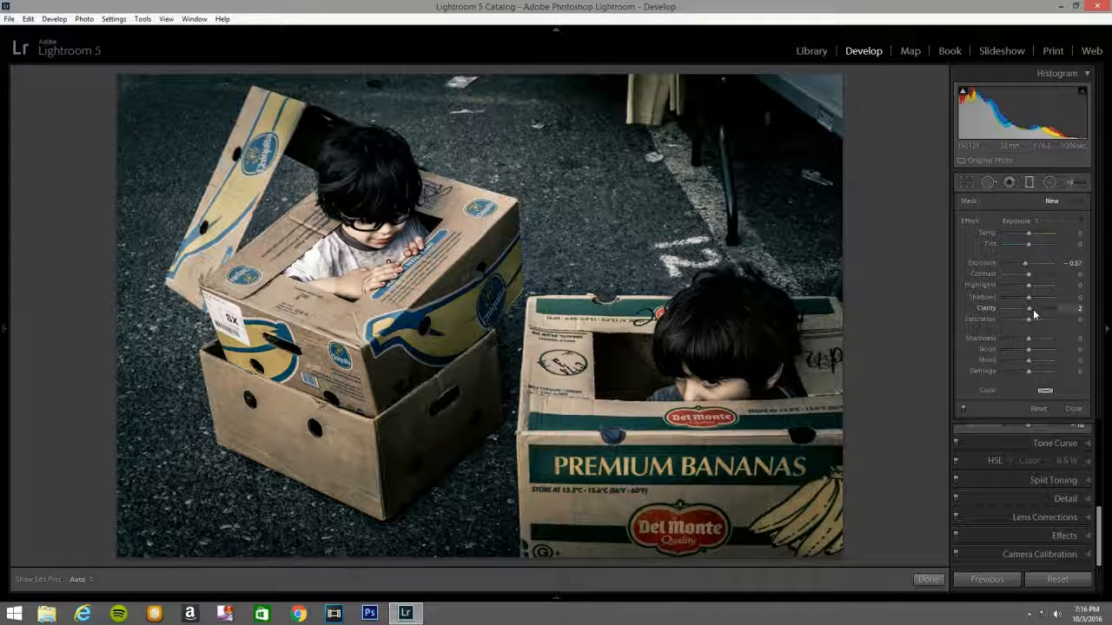
drag(1033, 310, 1037, 309)
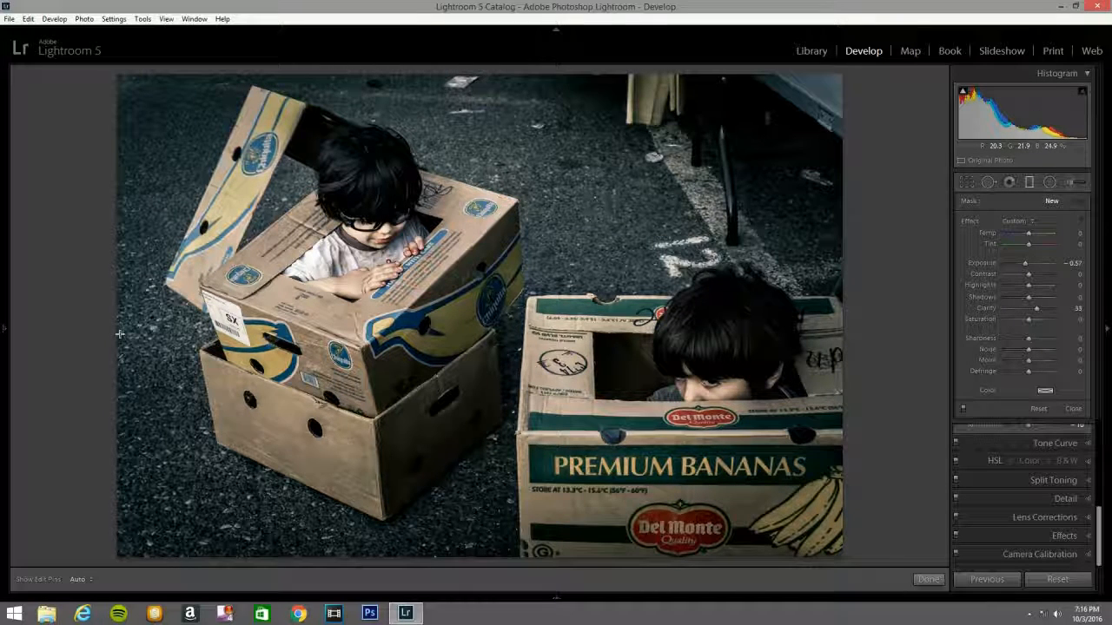
drag(120, 333, 180, 333)
drag(267, 335, 304, 334)
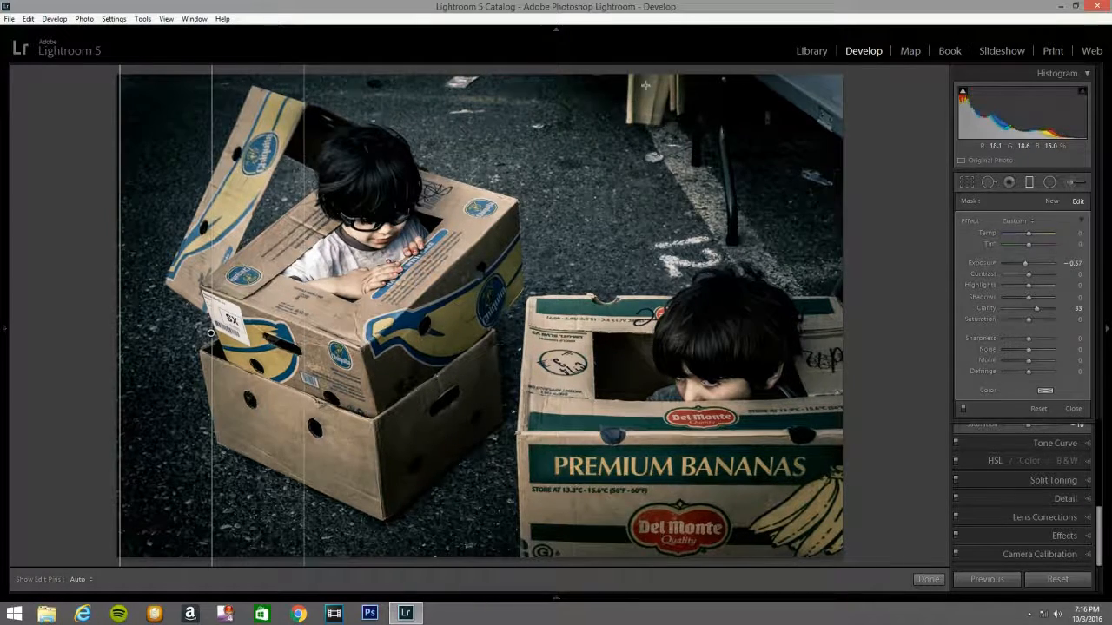
Step: Add a second graduated filter with the same settings from the photo's top edge, tilting and widening it over the upper-right corner
drag(680, 79, 650, 145)
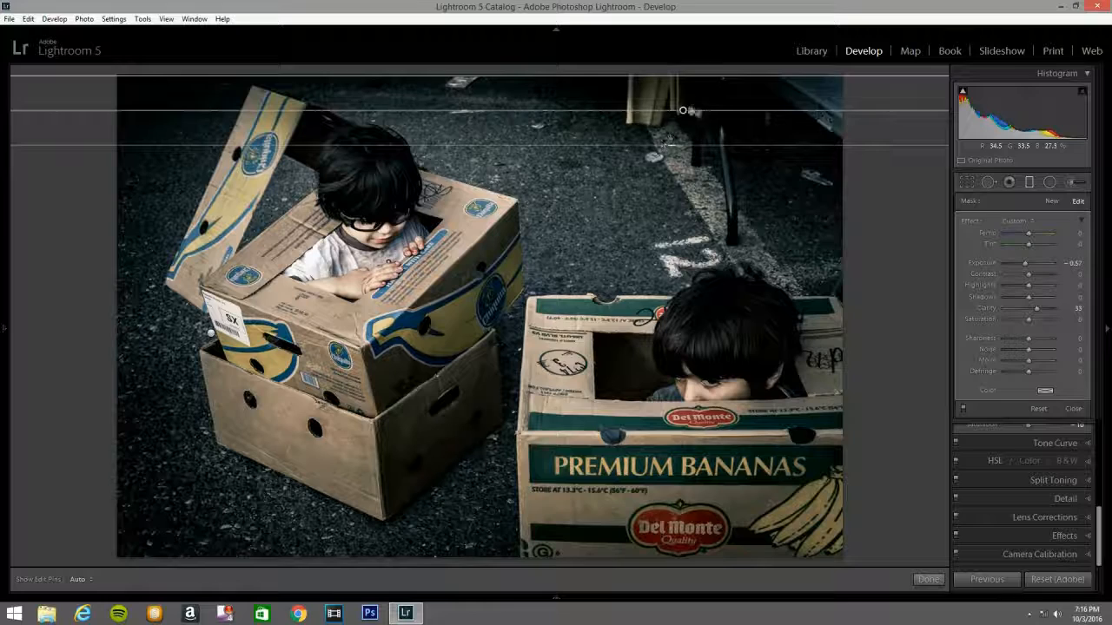
drag(691, 104, 657, 160)
drag(561, 249, 540, 283)
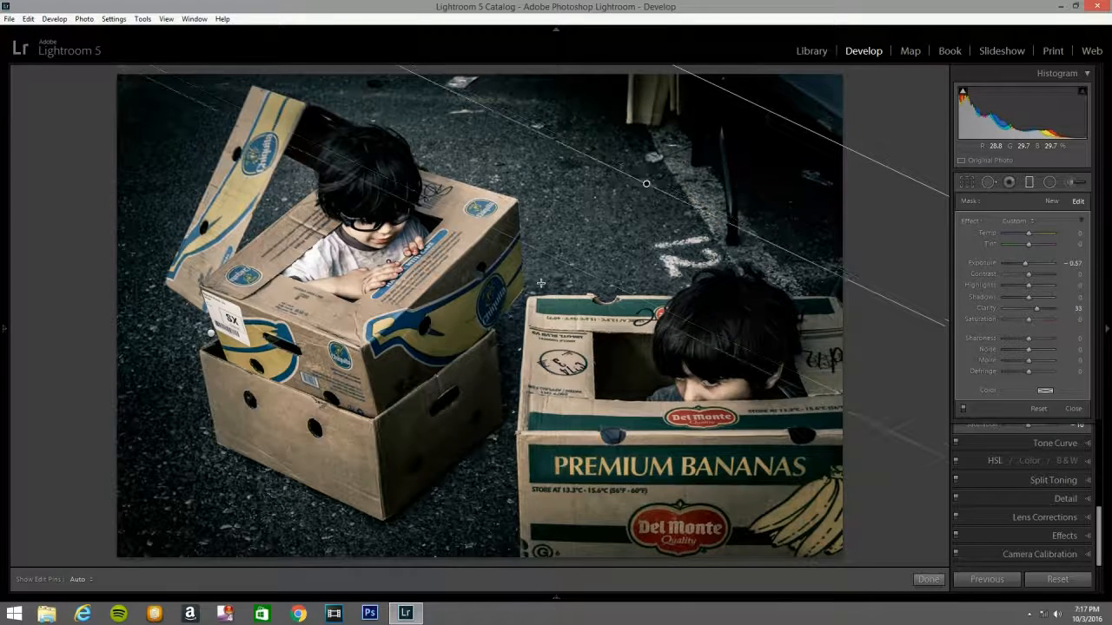
click(1032, 183)
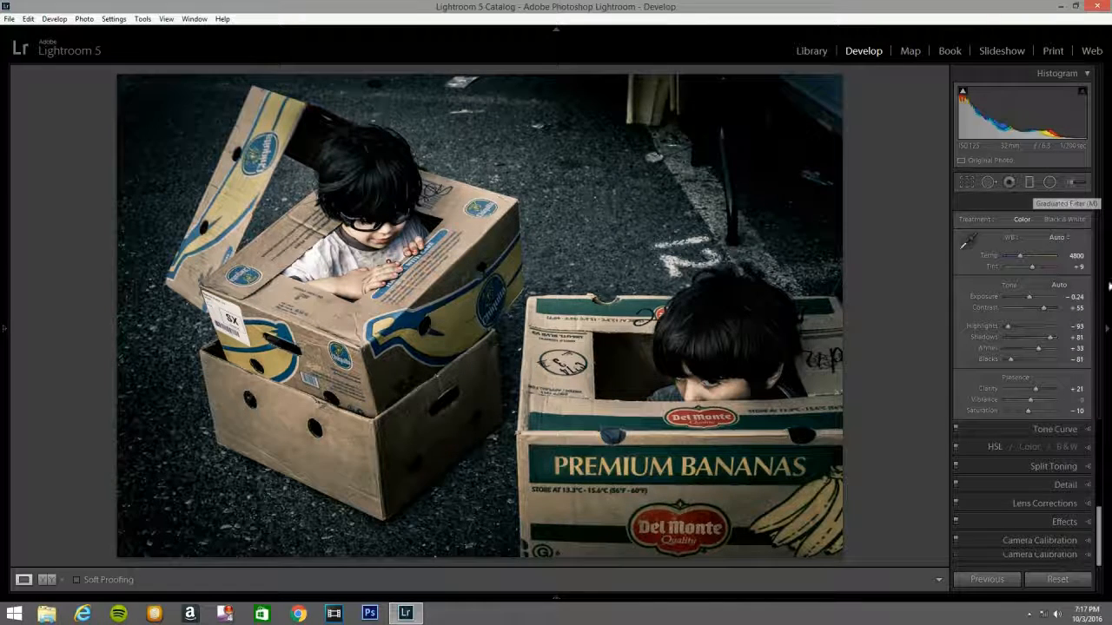
Step: Darken the asphalt around the boxes with an Adjustment Brush mask at Exposure -0.19, Clarity 33 and brush size 10
click(1073, 186)
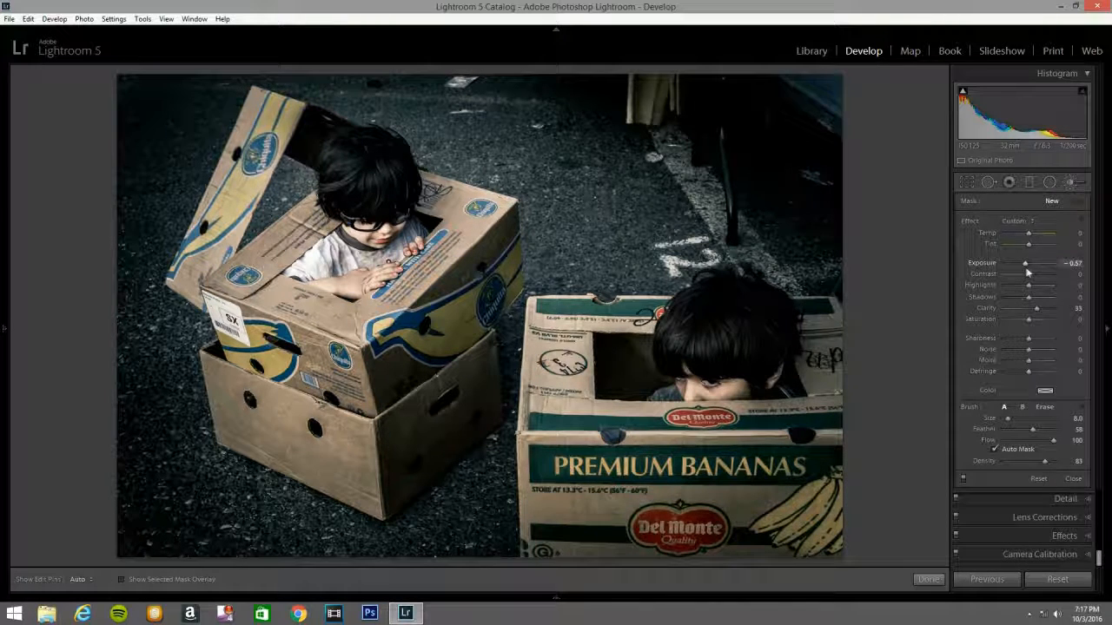
drag(1023, 267, 1026, 267)
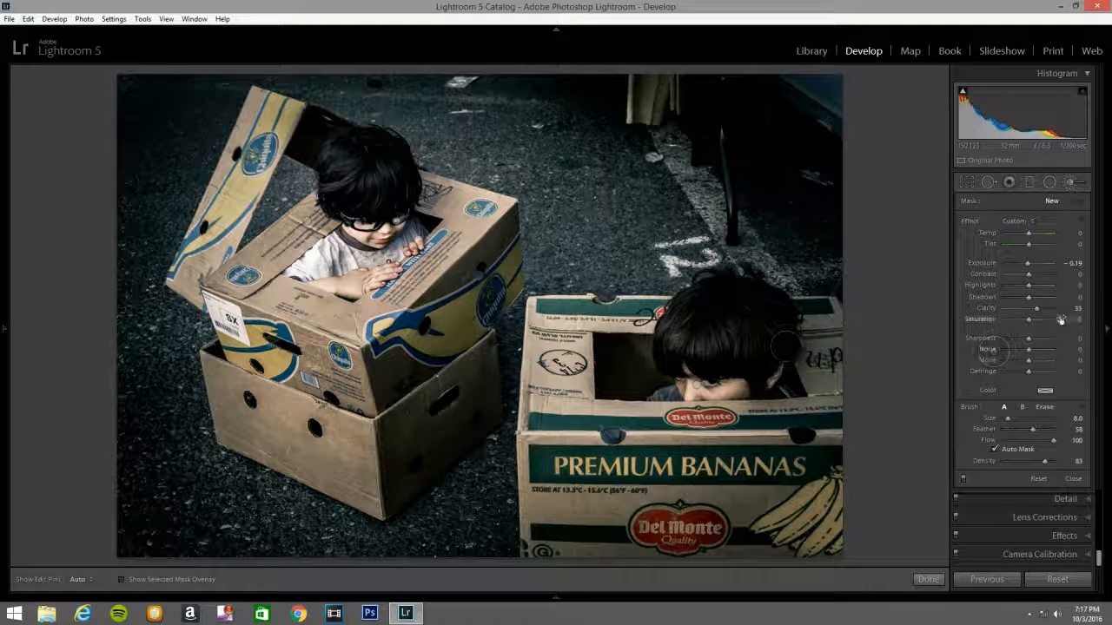
scroll(488, 461, up, 2)
key(h)
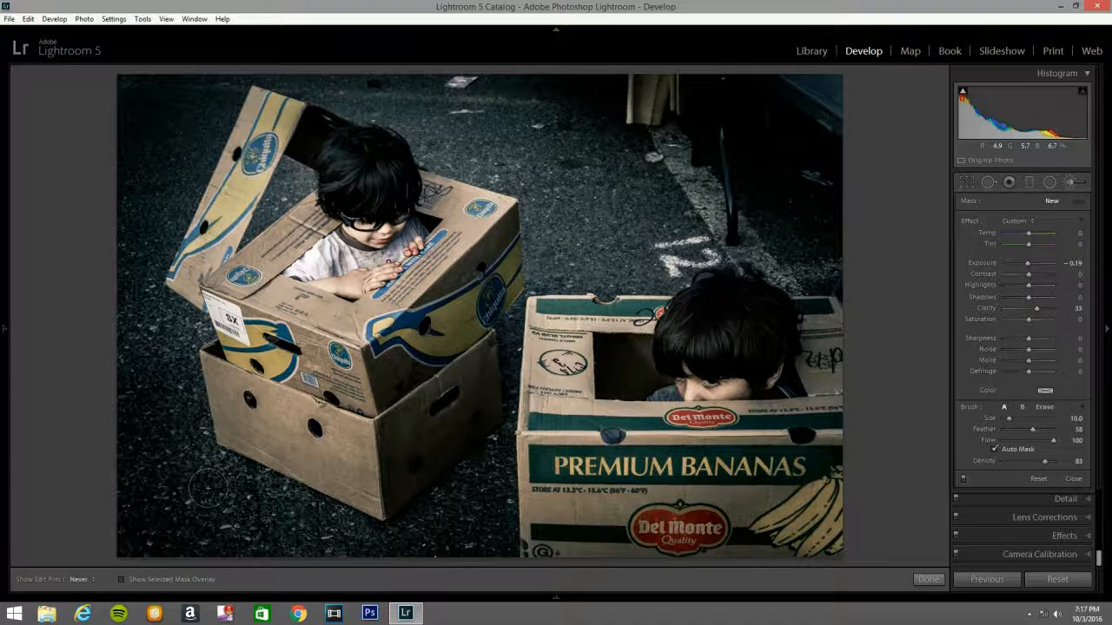
key(h)
mouse_move(570, 282)
mouse_down()
mouse_move(632, 221)
mouse_move(785, 250)
mouse_up()
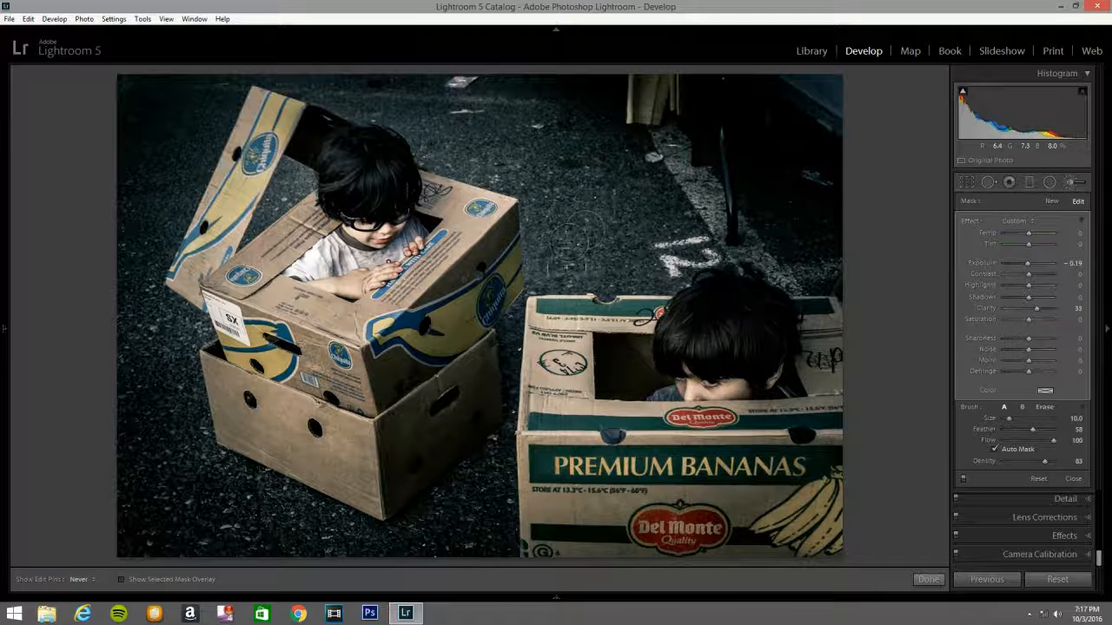
key(h)
click(1071, 183)
Step: Brighten the printed bananas and lower Del Monte logo with a new Adjustment Brush mask at Exposure 0.29 and Clarity 2
click(1071, 183)
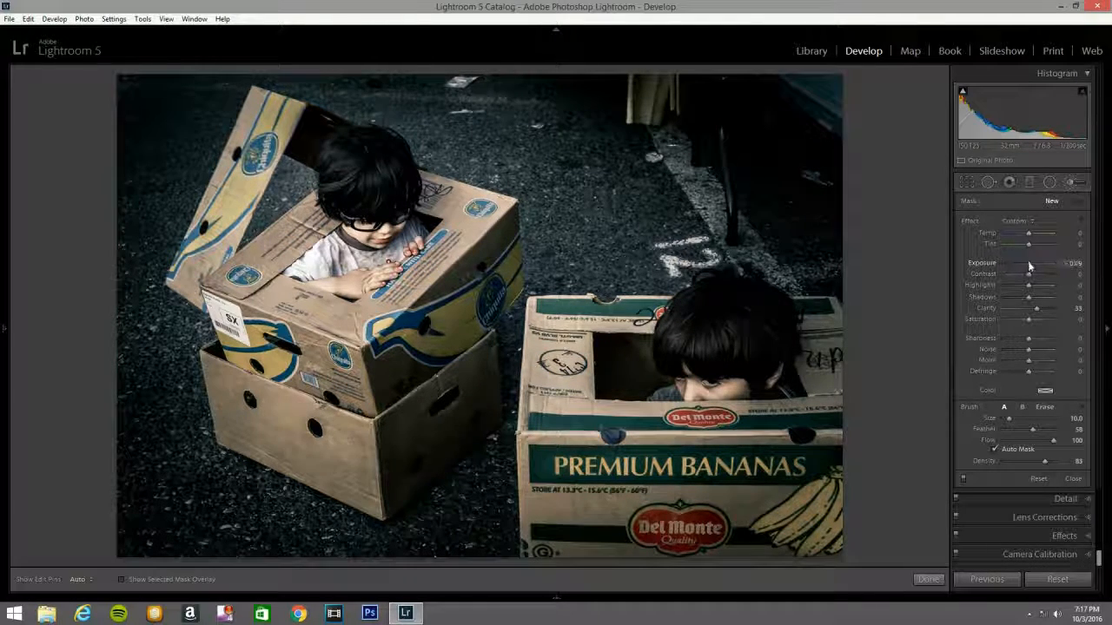
click(1030, 264)
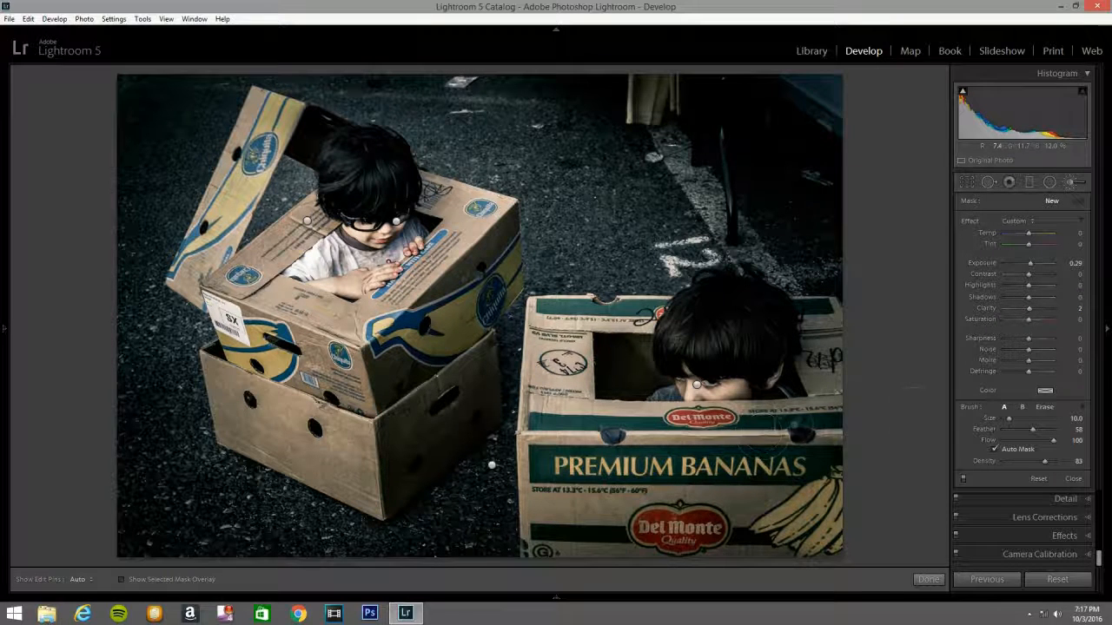
key(h)
mouse_move(790, 519)
mouse_down()
mouse_move(816, 497)
mouse_move(803, 539)
mouse_move(836, 515)
mouse_move(789, 532)
mouse_move(834, 485)
mouse_move(649, 542)
mouse_move(712, 525)
mouse_up()
key(h)
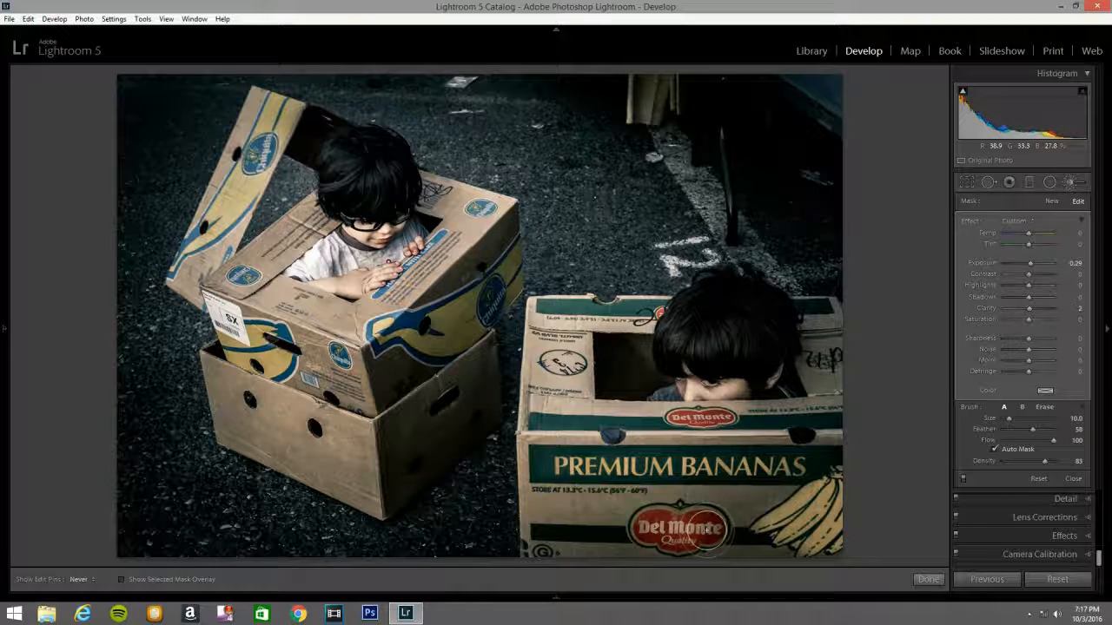
Step: Extend the brightening mask at brush size 8 over the left box's blue-yellow print, the left child's hair and the lower box's side
scroll(447, 374, down, 2)
mouse_move(395, 335)
mouse_down()
mouse_move(447, 324)
mouse_move(413, 332)
mouse_move(508, 282)
mouse_move(436, 328)
mouse_move(486, 308)
mouse_move(465, 337)
mouse_up()
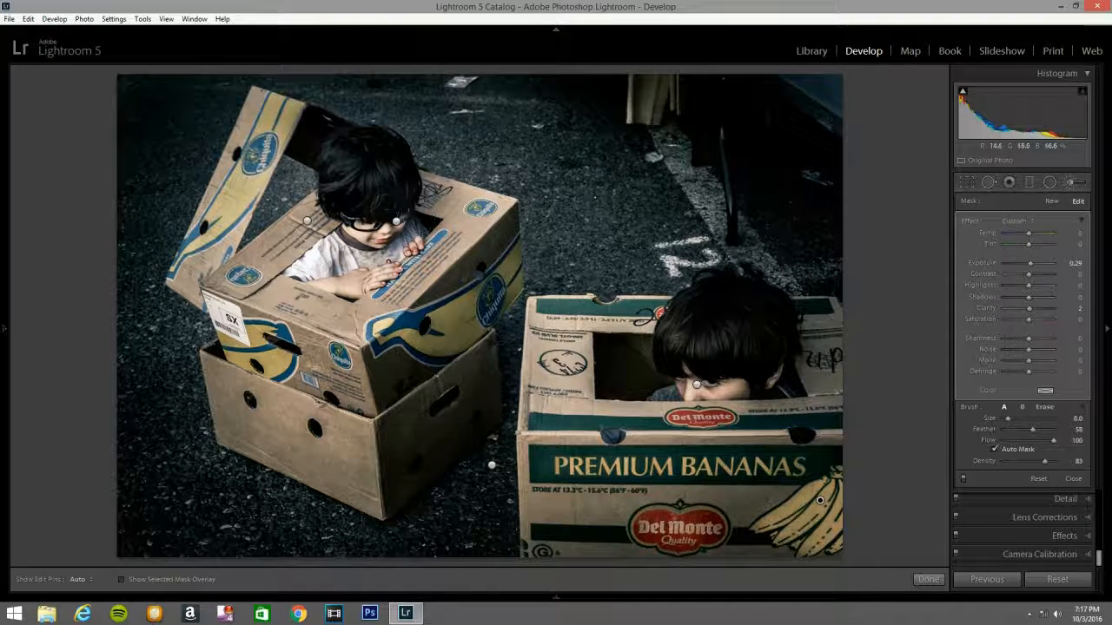
mouse_move(349, 170)
mouse_down()
mouse_move(347, 192)
mouse_move(350, 169)
mouse_move(349, 184)
mouse_move(377, 184)
mouse_up()
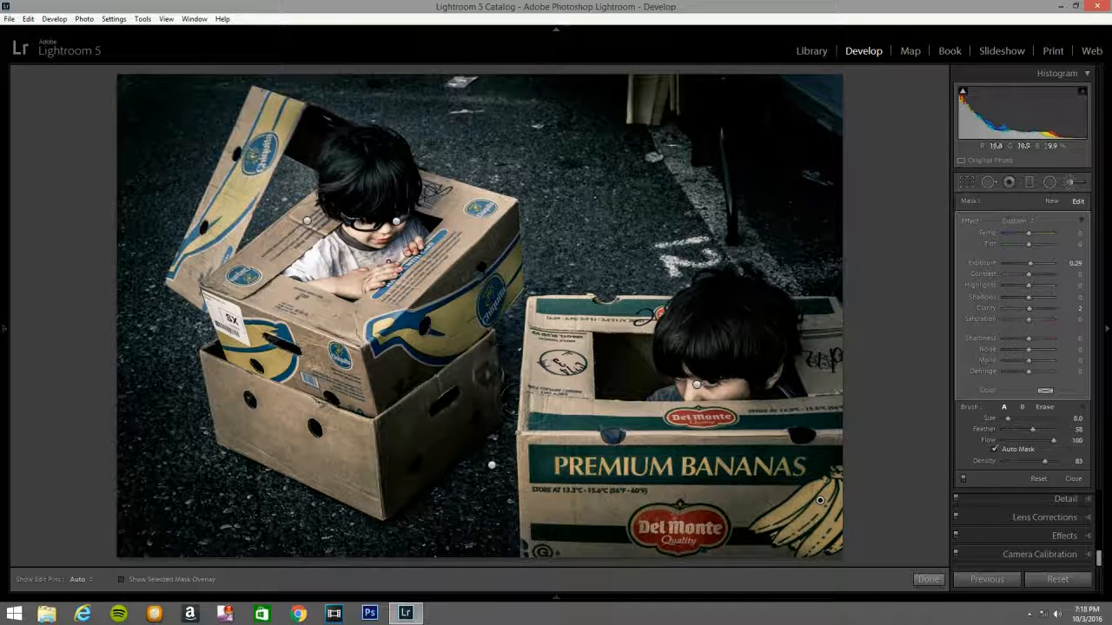
mouse_move(477, 359)
mouse_down()
mouse_move(412, 407)
mouse_move(404, 431)
mouse_move(428, 442)
mouse_move(397, 474)
mouse_move(478, 410)
mouse_move(469, 387)
mouse_move(412, 435)
mouse_move(385, 429)
mouse_move(478, 353)
mouse_move(422, 454)
mouse_move(402, 429)
mouse_move(399, 490)
mouse_move(517, 389)
mouse_up()
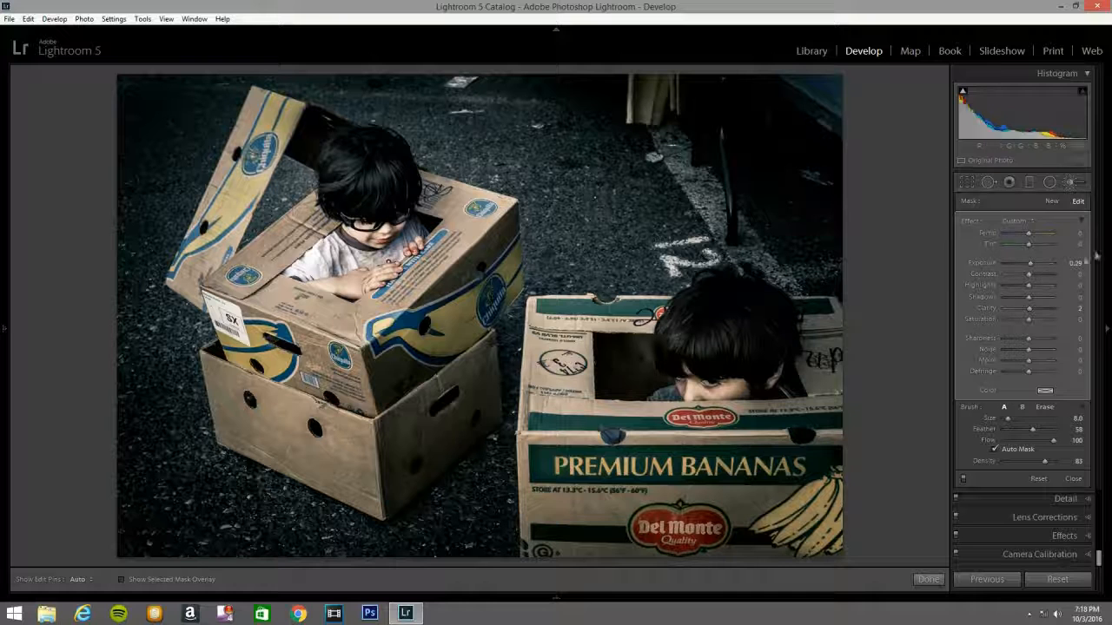
click(1070, 181)
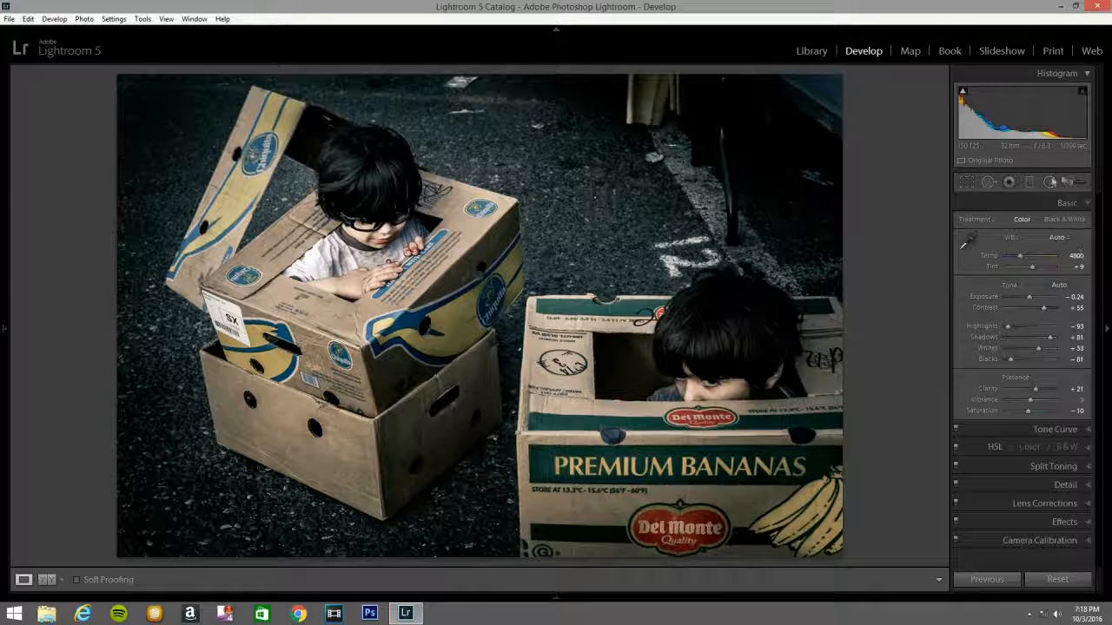
click(966, 181)
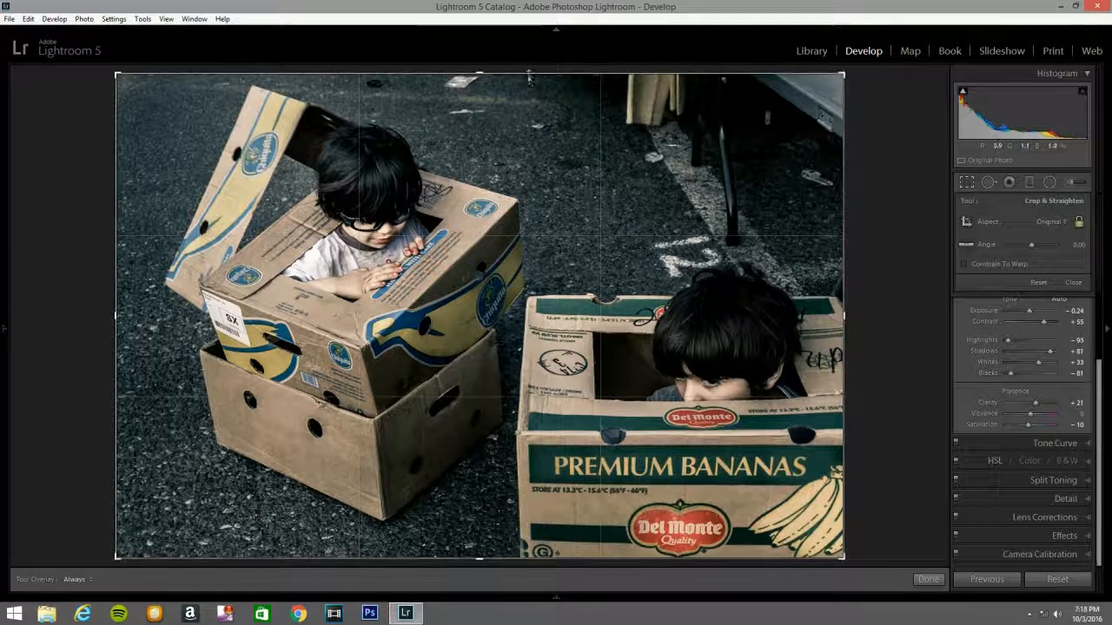
drag(530, 74, 530, 84)
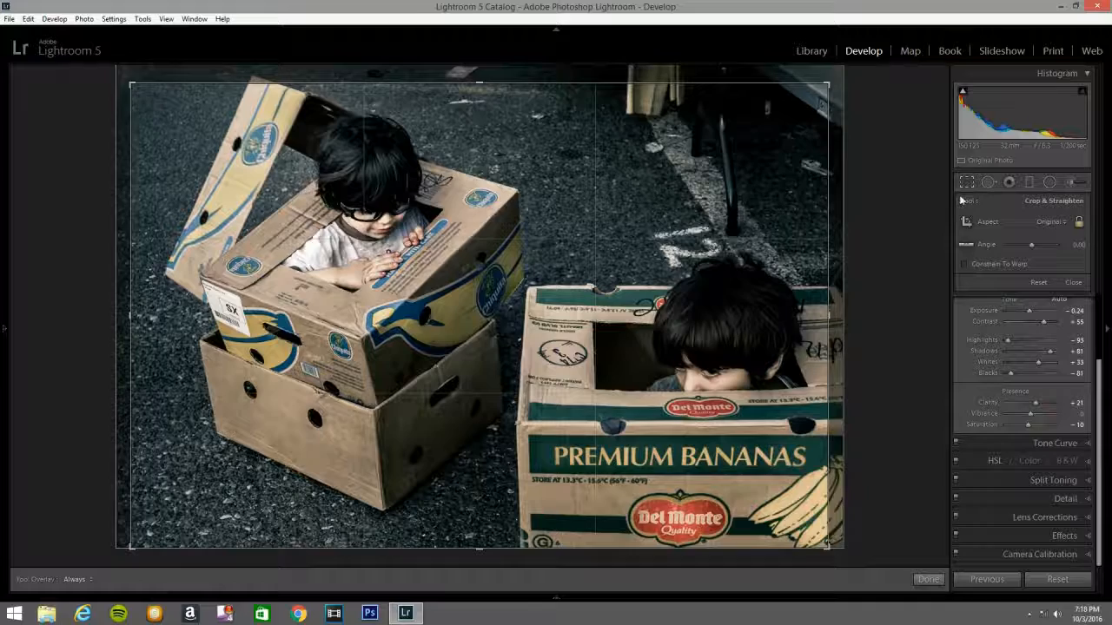
drag(829, 87, 839, 77)
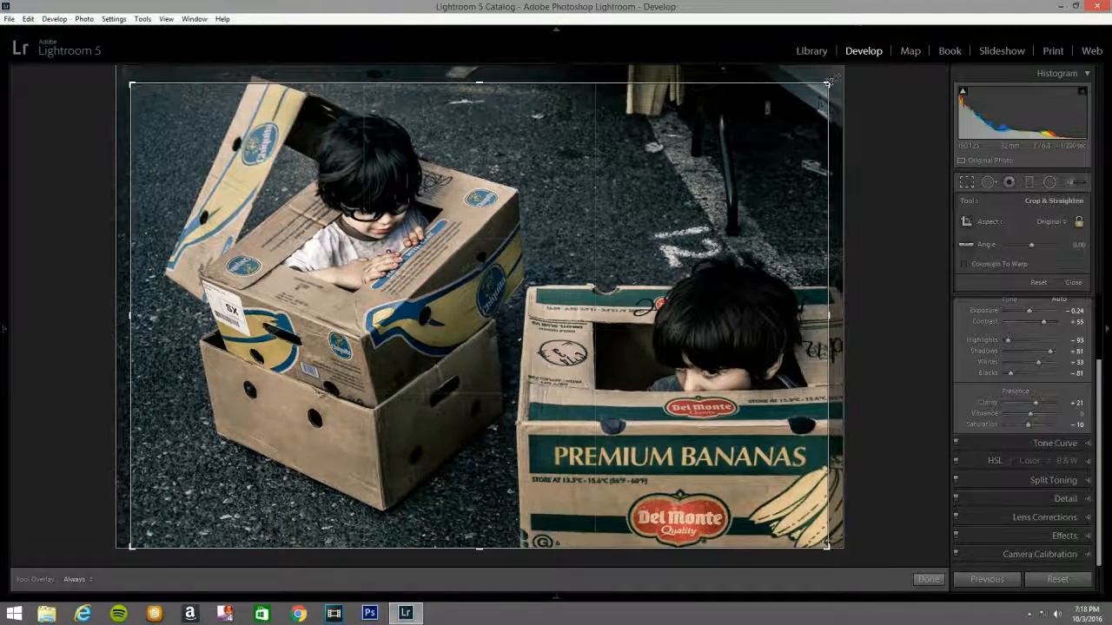
drag(135, 84, 95, 59)
click(967, 181)
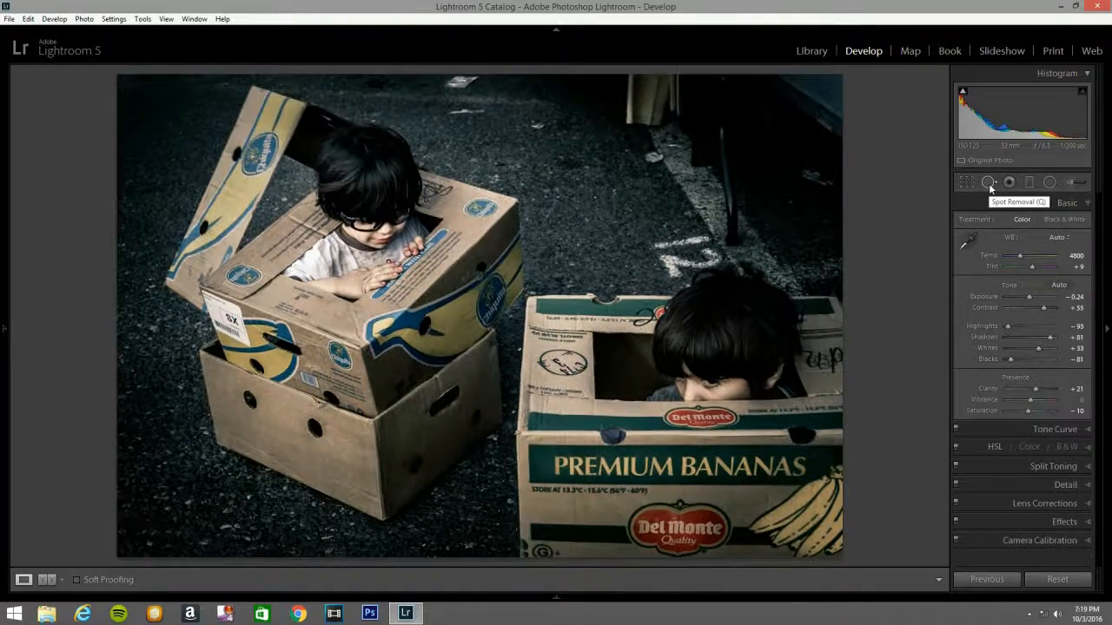
Step: Remove the white scraps and speck from the asphalt near the photo's top edge with Spot Removal in Clone mode, Feather and Opacity 100
click(989, 183)
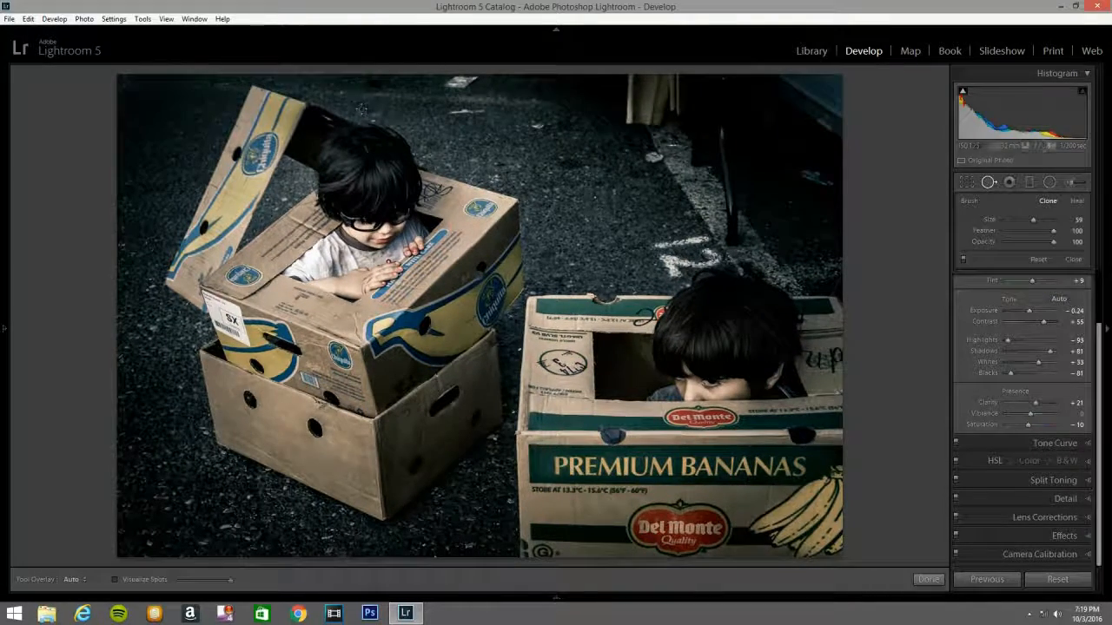
click(464, 113)
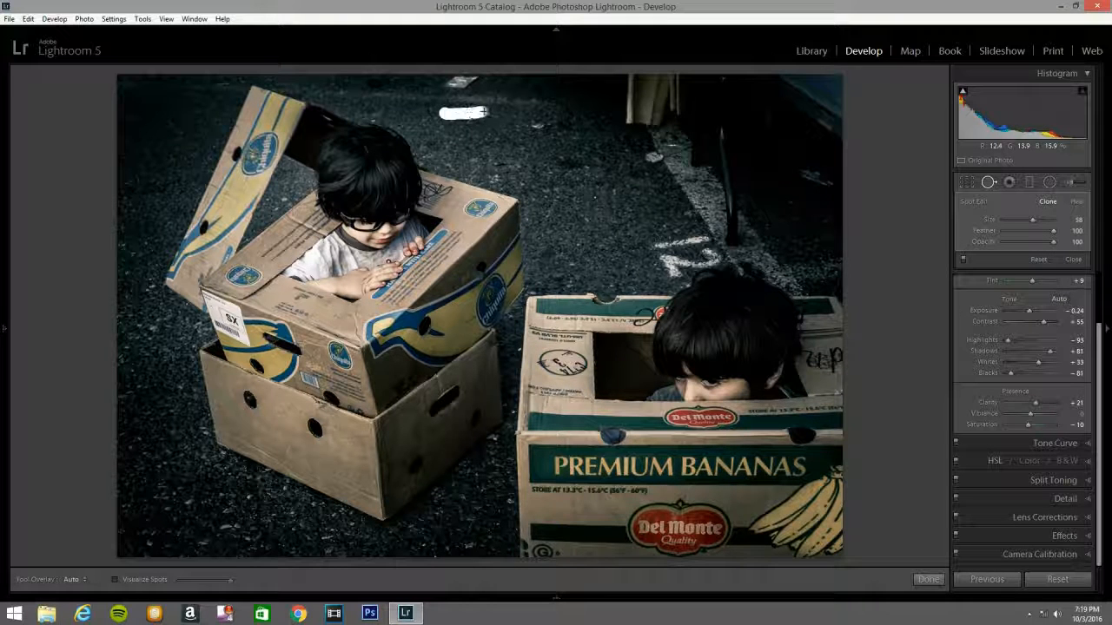
click(537, 126)
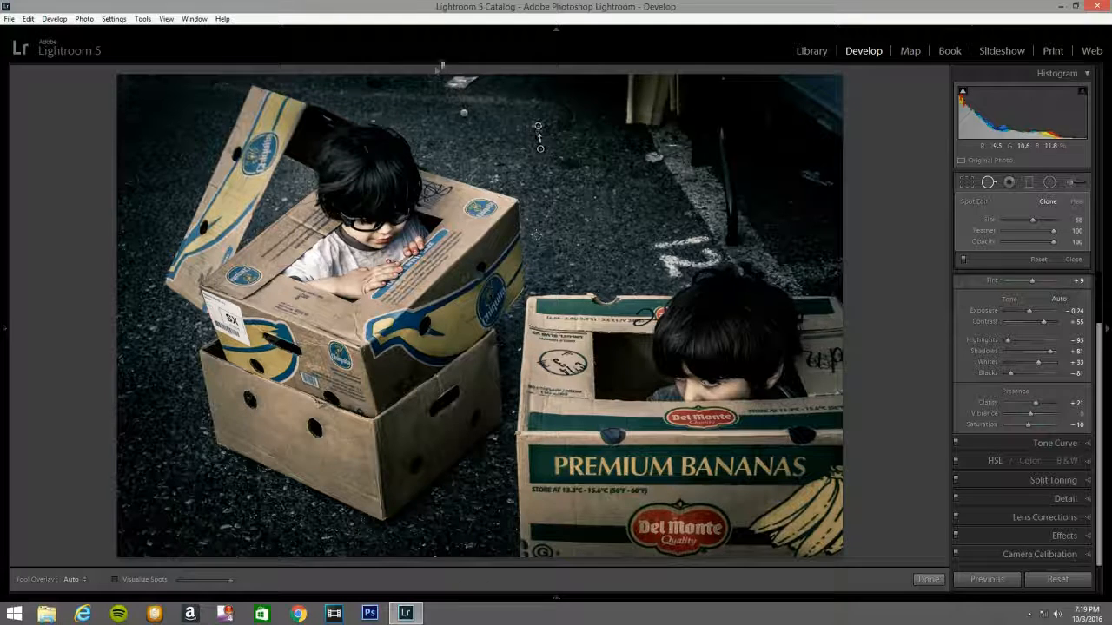
mouse_move(449, 84)
mouse_down()
mouse_move(474, 78)
mouse_move(460, 80)
mouse_up()
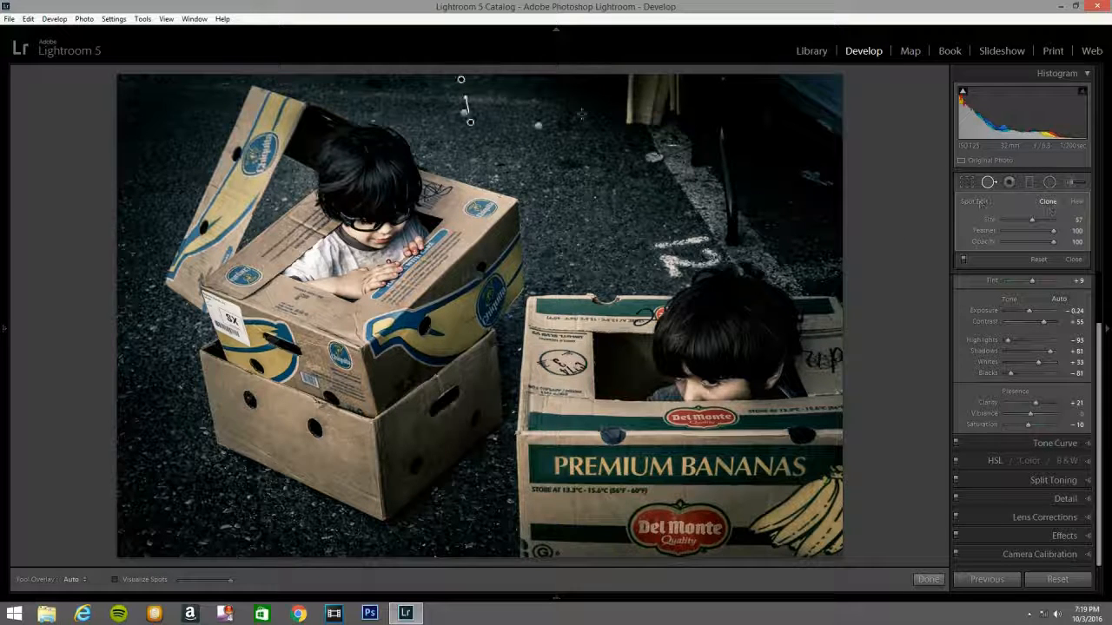
drag(446, 119, 482, 115)
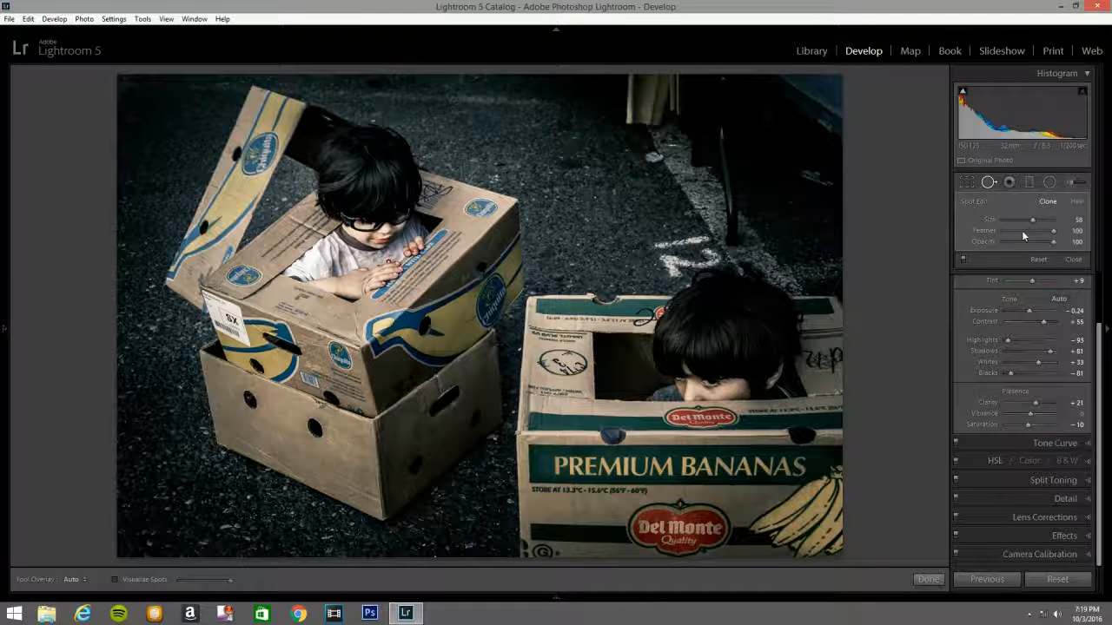
click(992, 184)
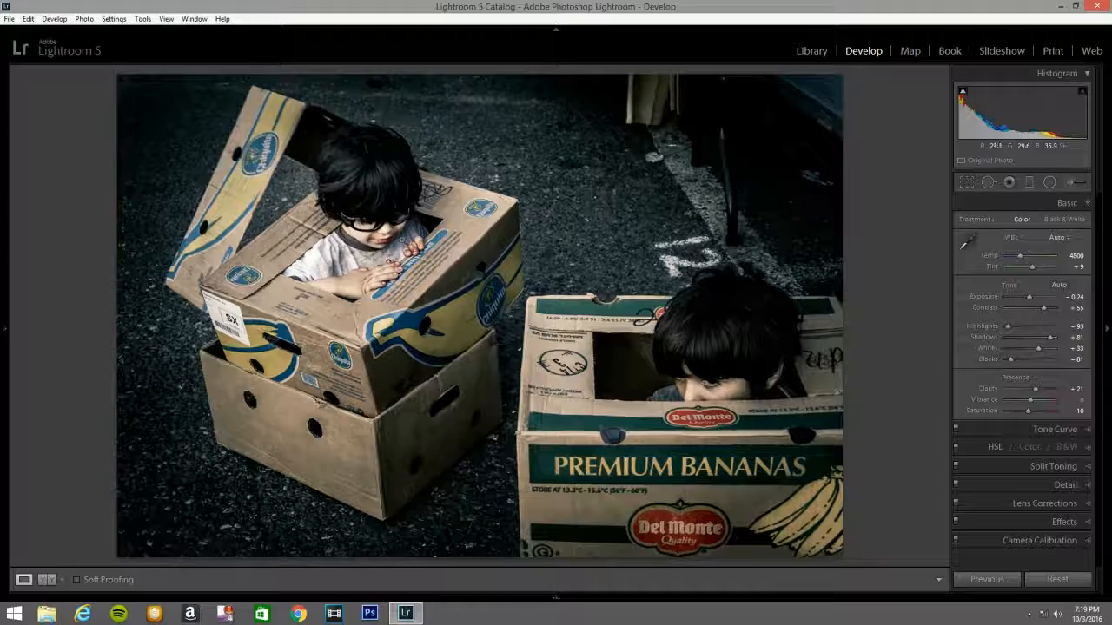
Step: Inspect the boxes and left child up close in the edited photo, and compare the same details in a side-by-side Before/After view
click(387, 264)
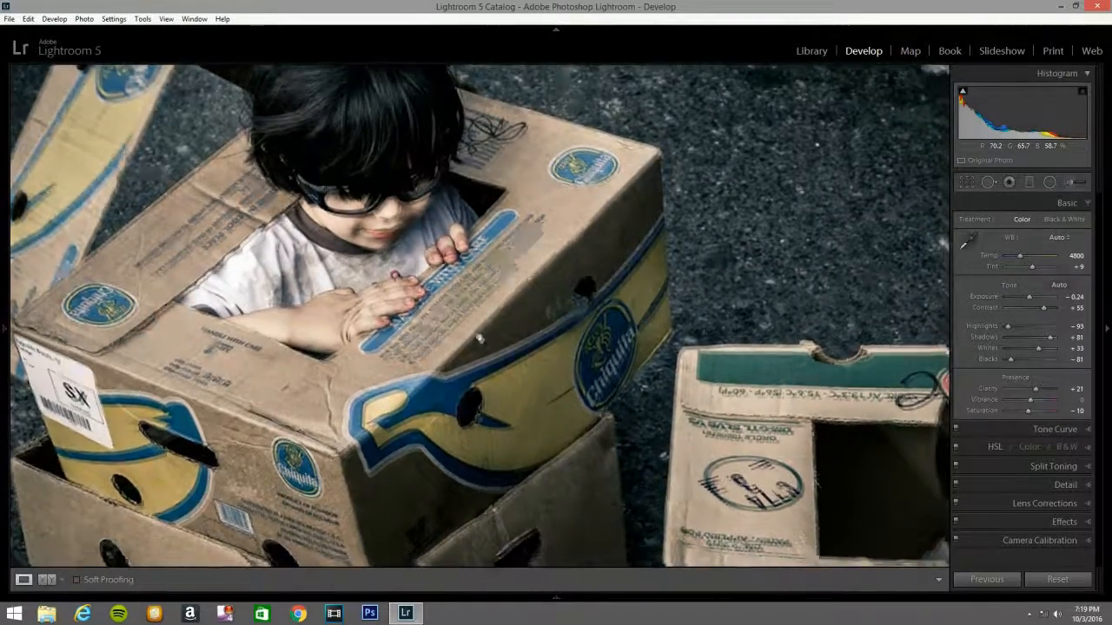
drag(480, 339, 604, 326)
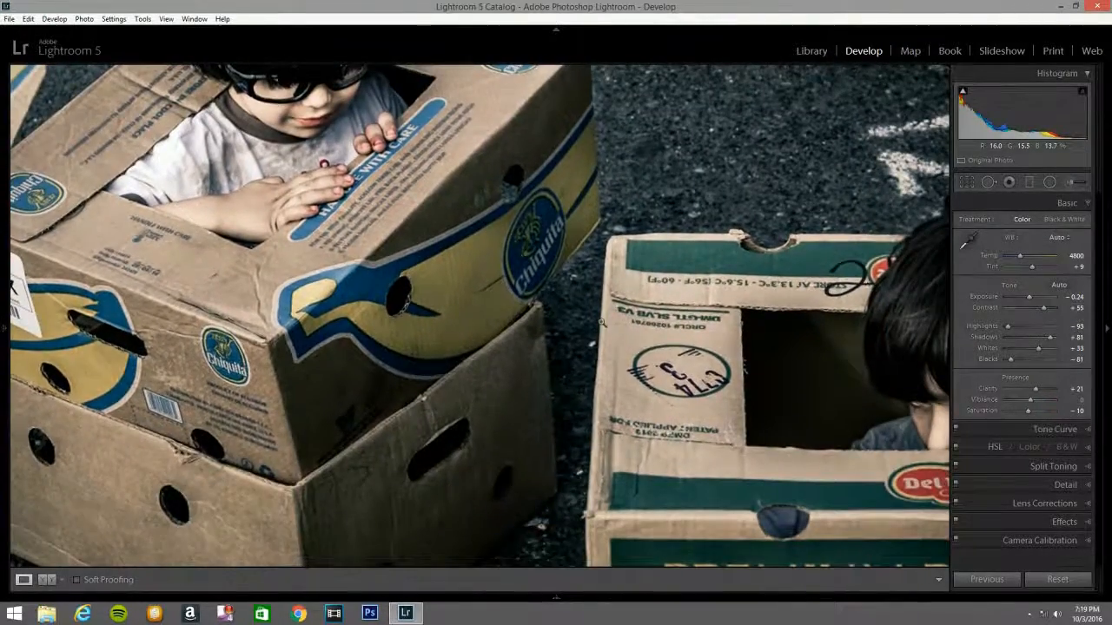
click(605, 326)
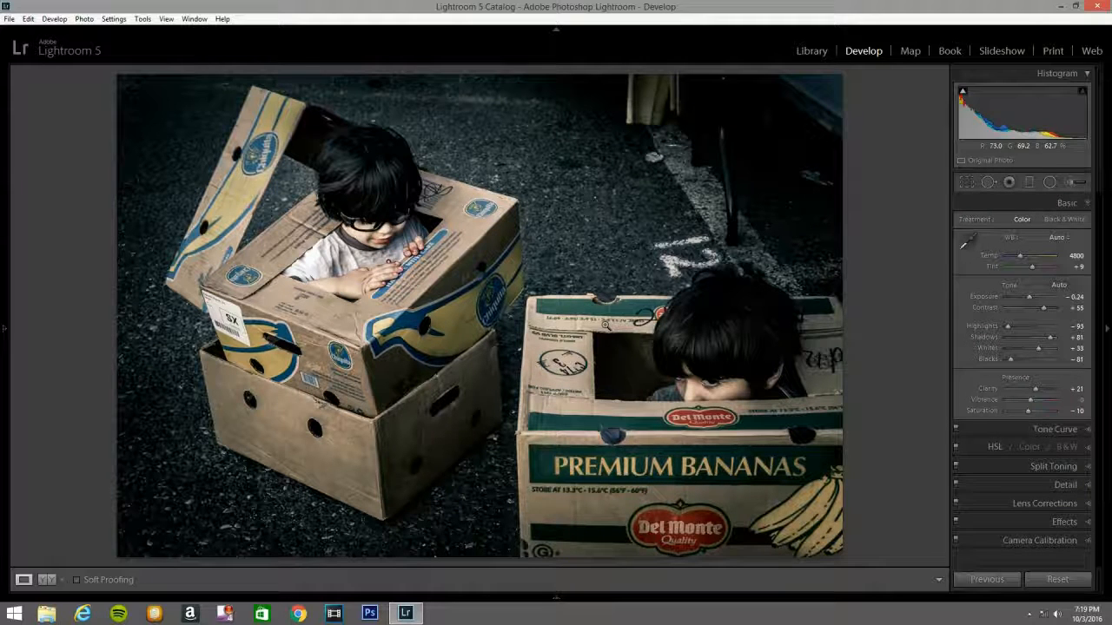
key(y)
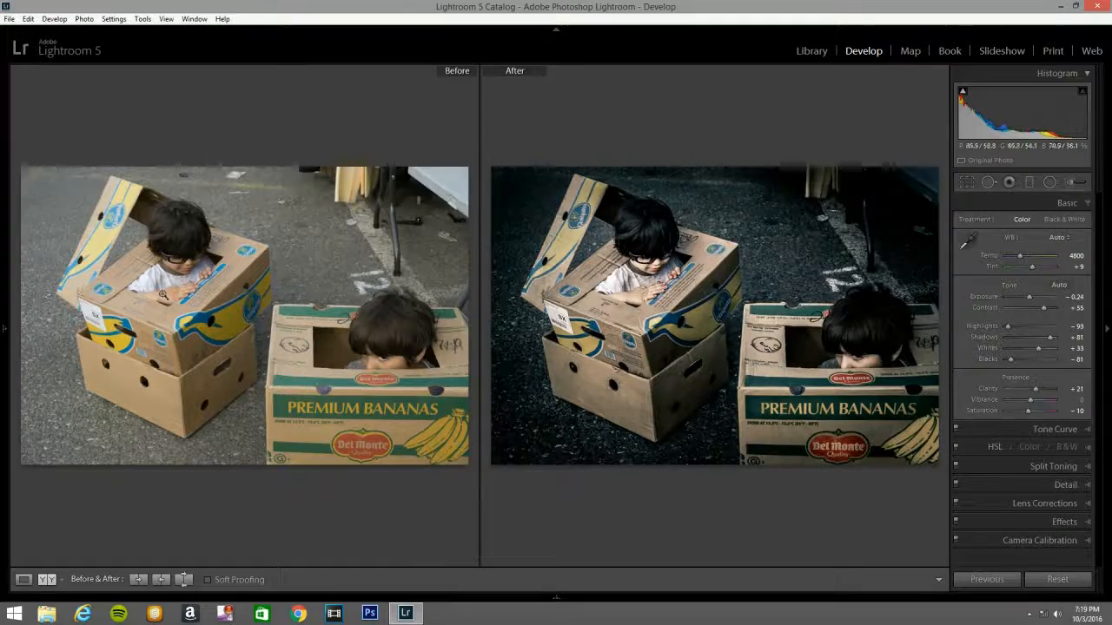
click(178, 292)
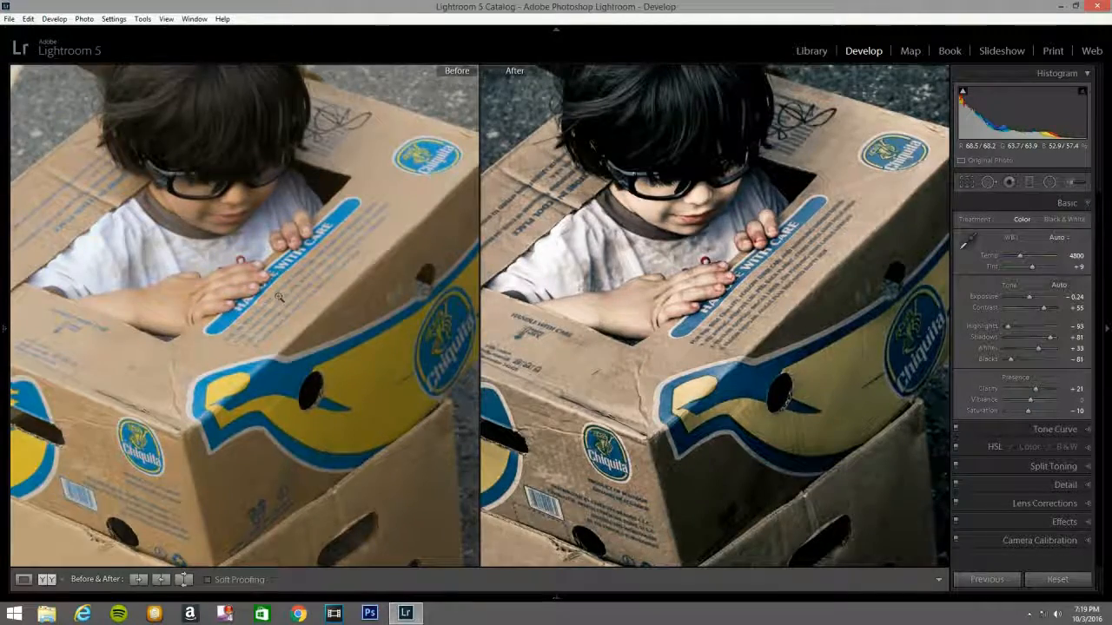
click(280, 298)
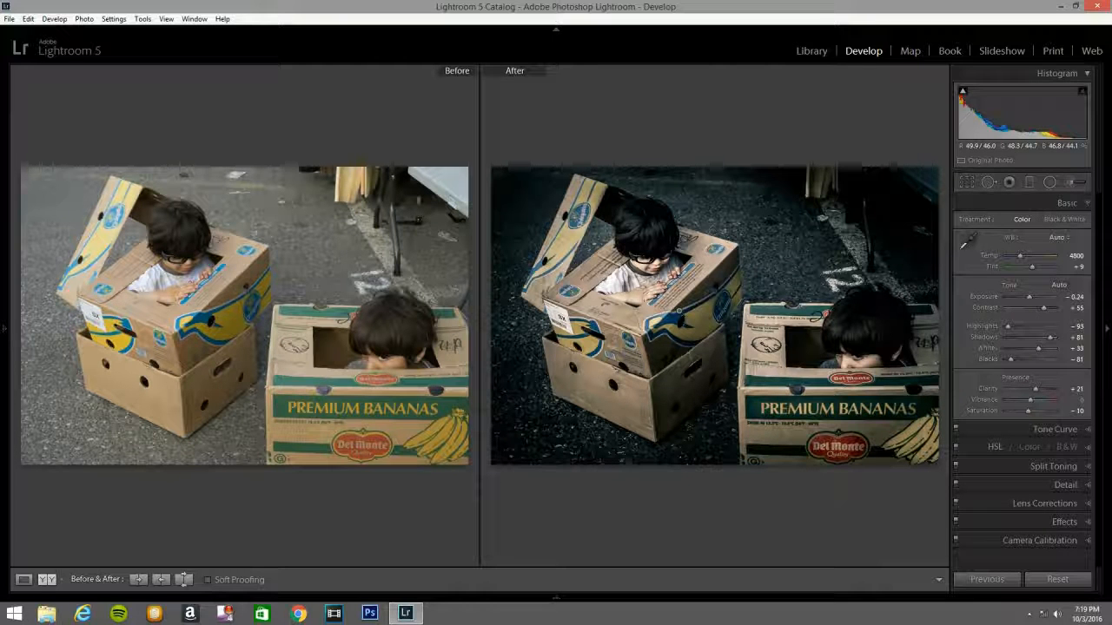
Step: View the Before/After comparison with Lights Out, and return to the single edited photo against the blacked-out interface
key(l)
key(l)
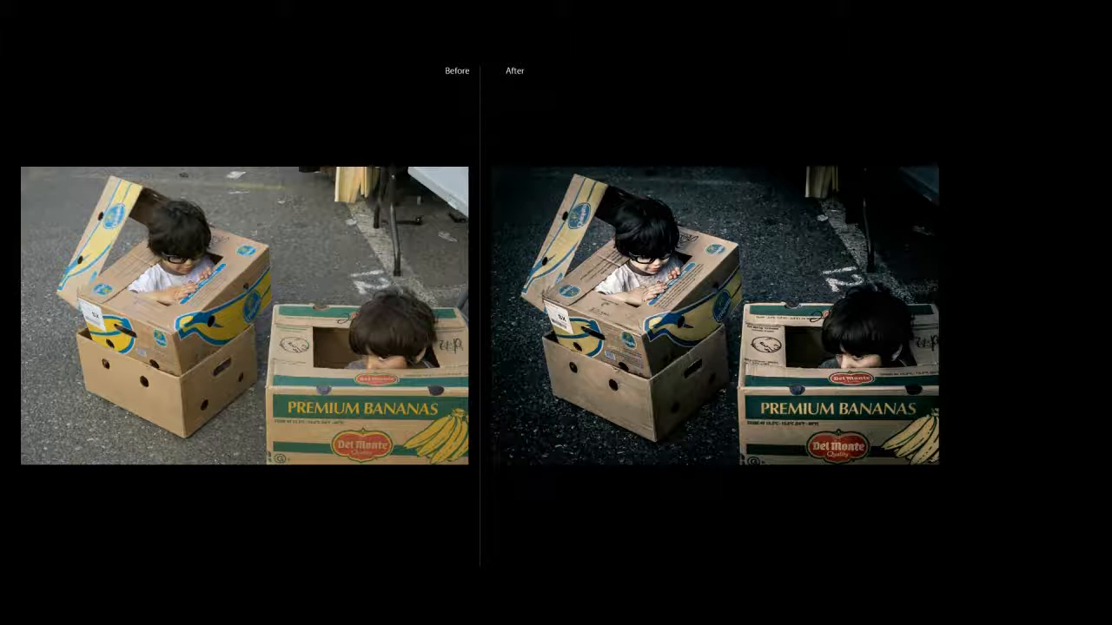
key(l)
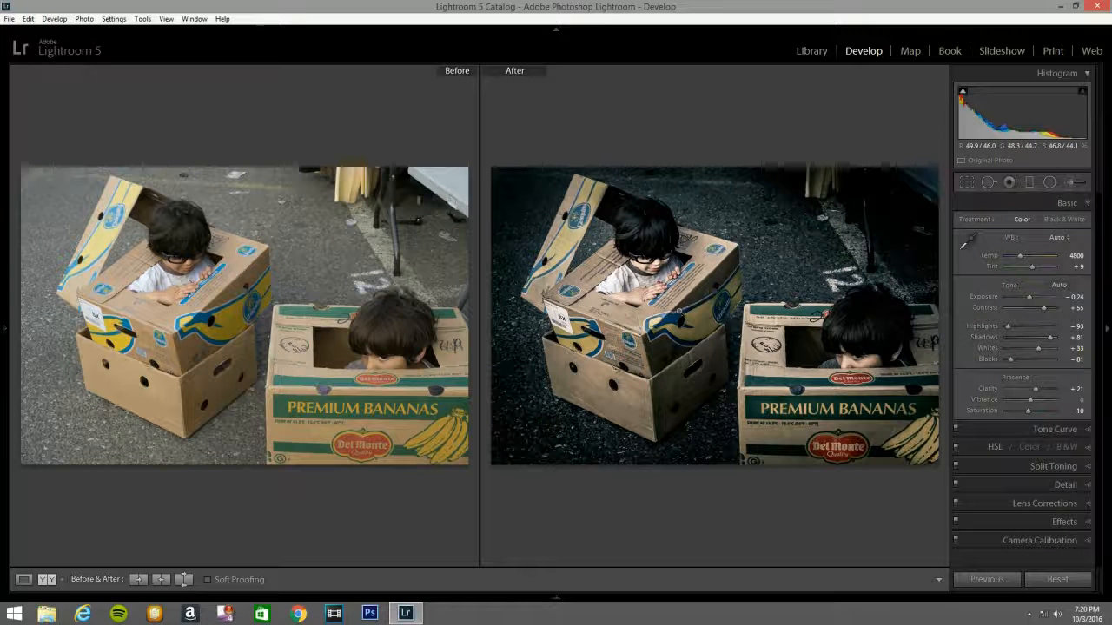
key(l)
key(y)
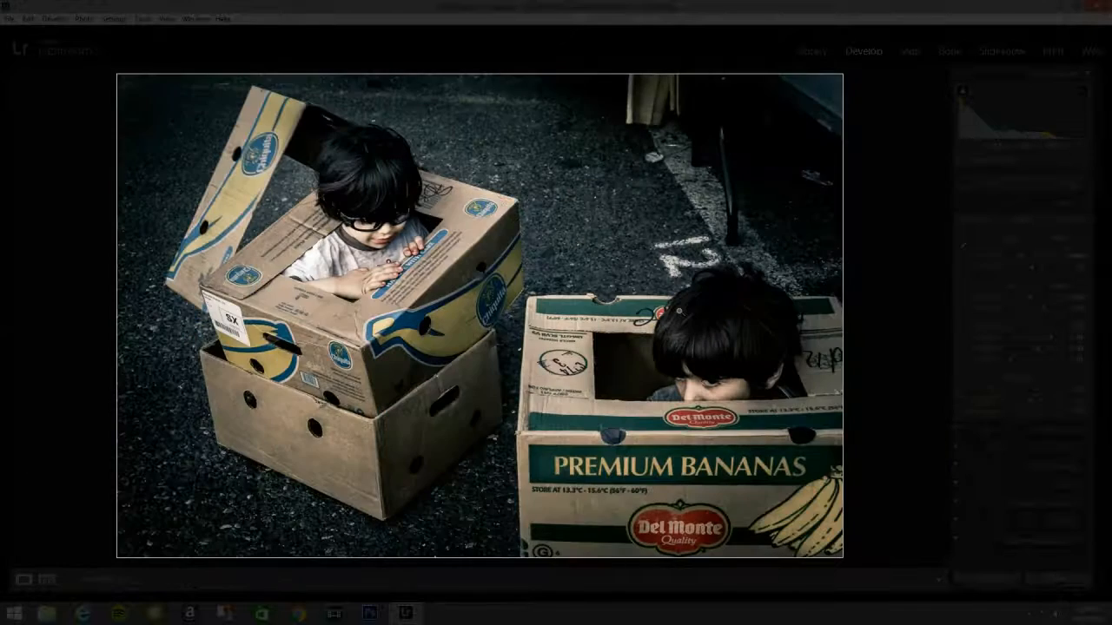
key(l)
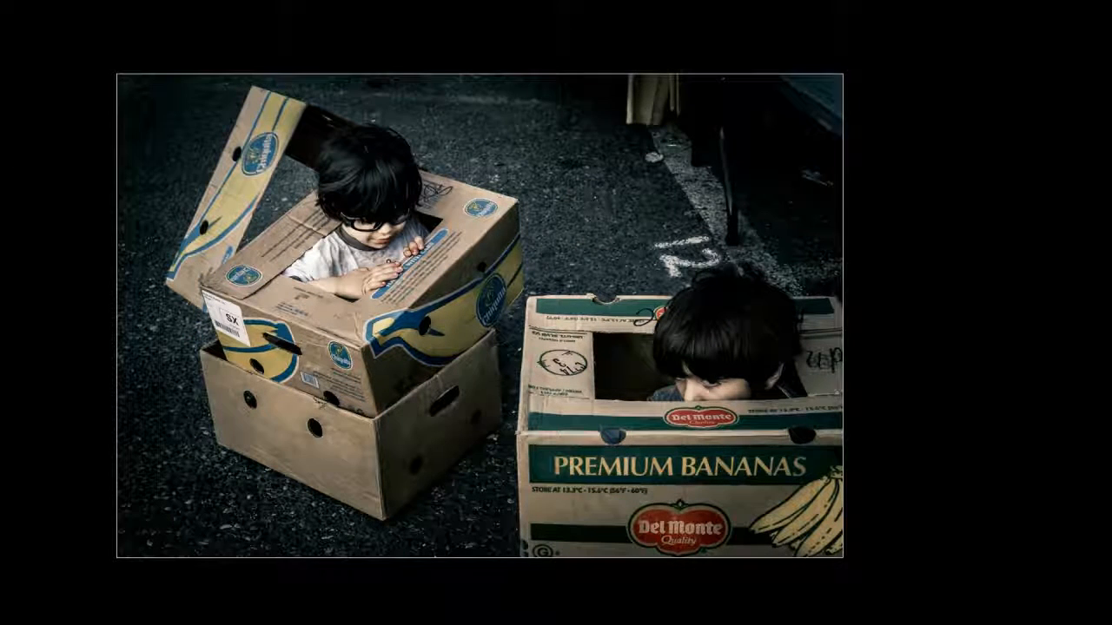